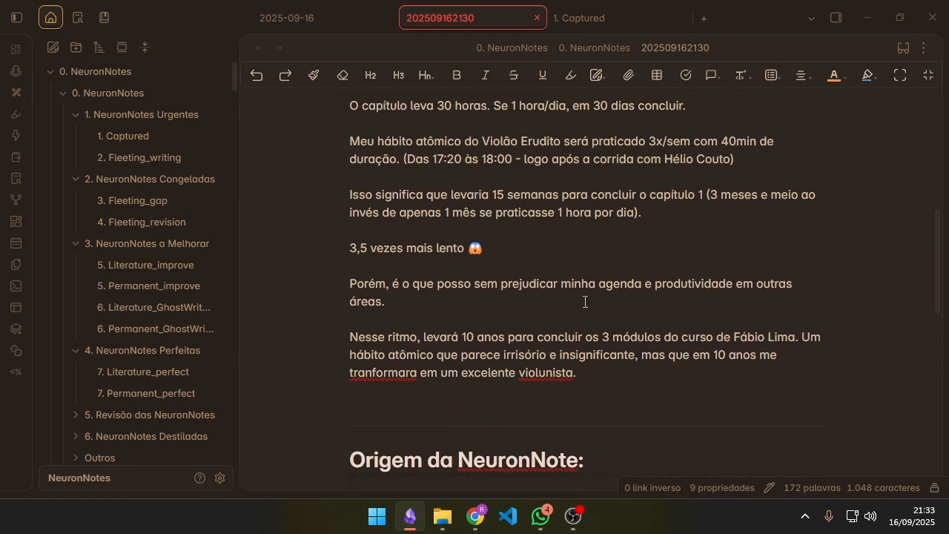
pyautogui.scroll(10, 548, 322)
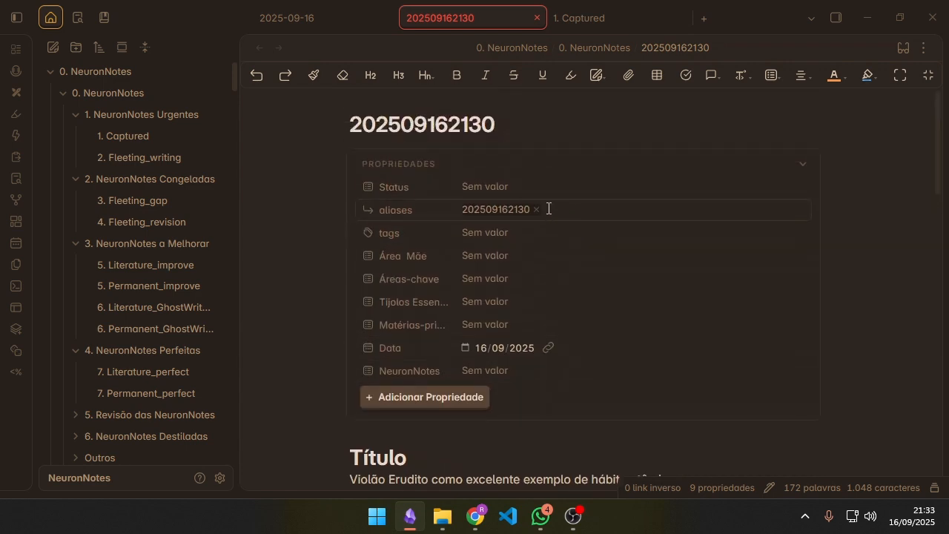
pyautogui.click(543, 190)
pyautogui.click(506, 215)
pyautogui.scroll(-3, 511, 357)
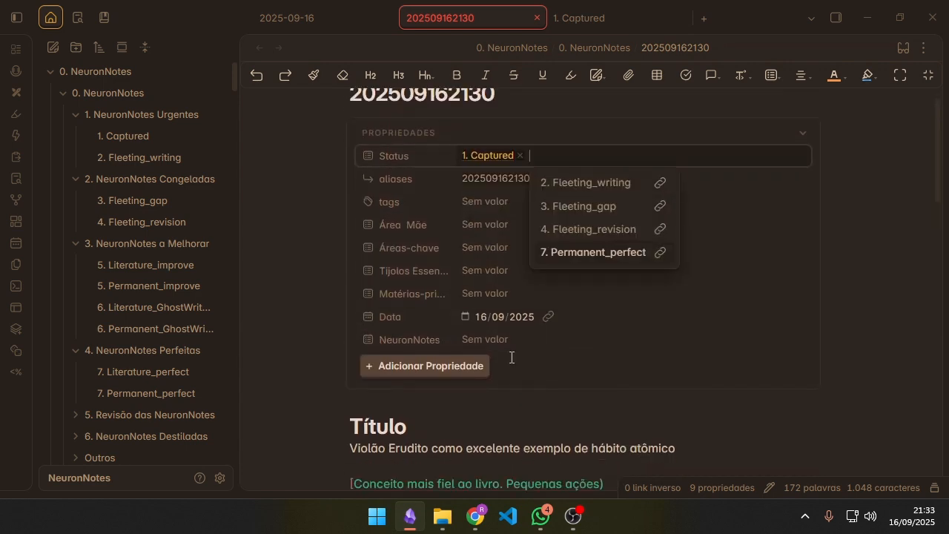
pyautogui.click(597, 391)
pyautogui.scroll(3, 602, 169)
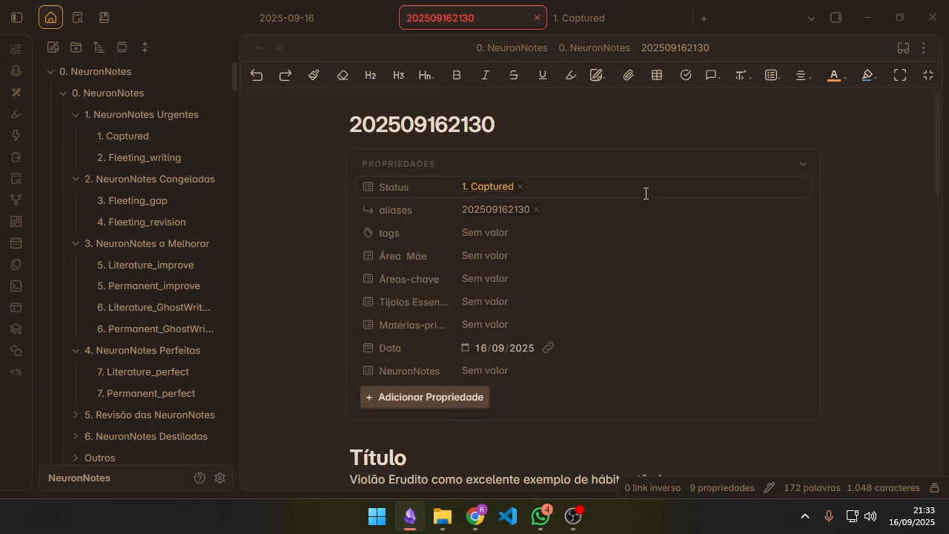
pyautogui.click(601, 186)
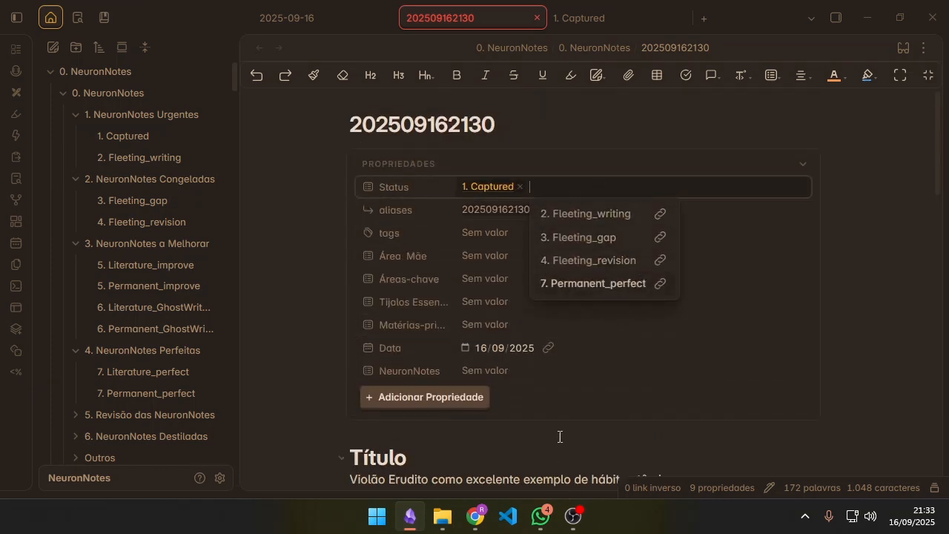
pyautogui.scroll(-3, 559, 436)
pyautogui.click(616, 401)
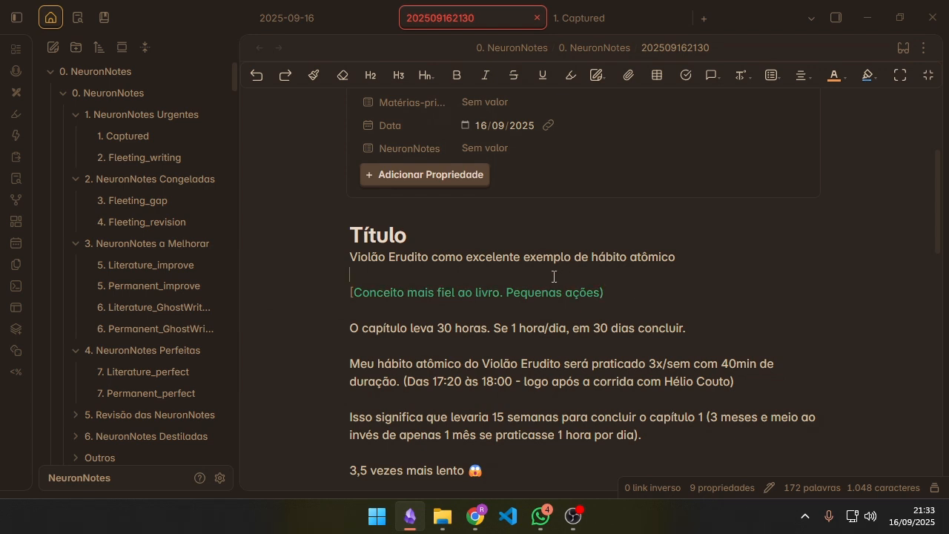
pyautogui.scroll(3, 483, 267)
pyautogui.scroll(-2, 515, 197)
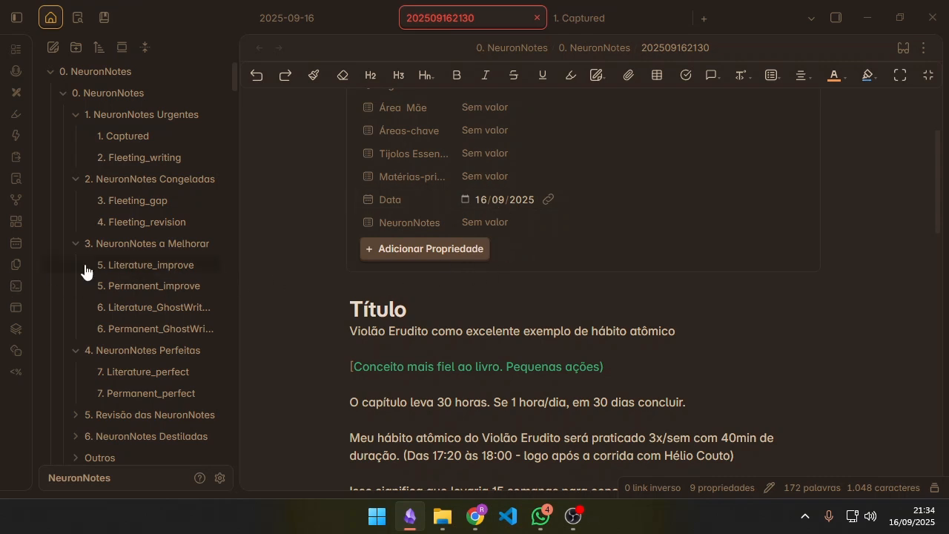
pyautogui.scroll(3, 547, 195)
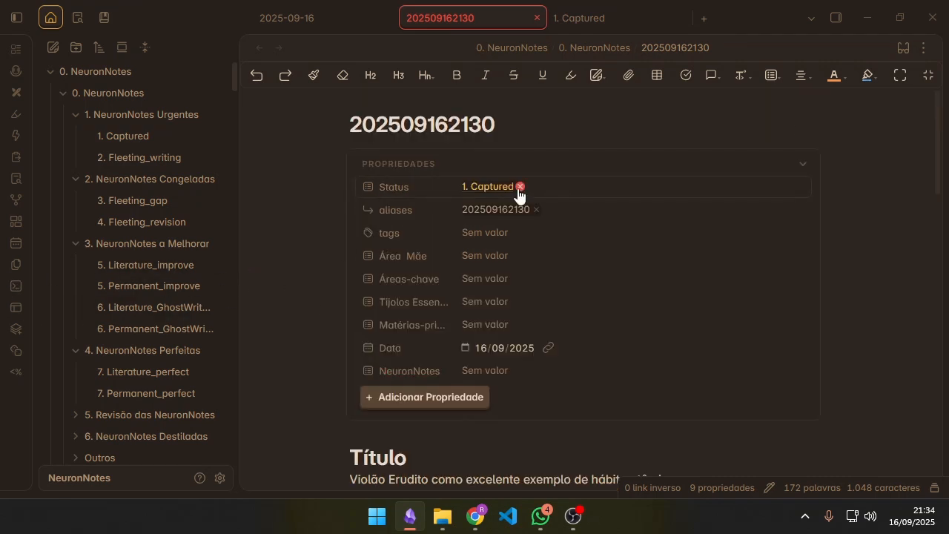
pyautogui.scroll(-5, 520, 215)
pyautogui.scroll(4, 502, 218)
pyautogui.scroll(2, 501, 218)
pyautogui.click(520, 186)
pyautogui.click(535, 286)
pyautogui.scroll(-7, 534, 294)
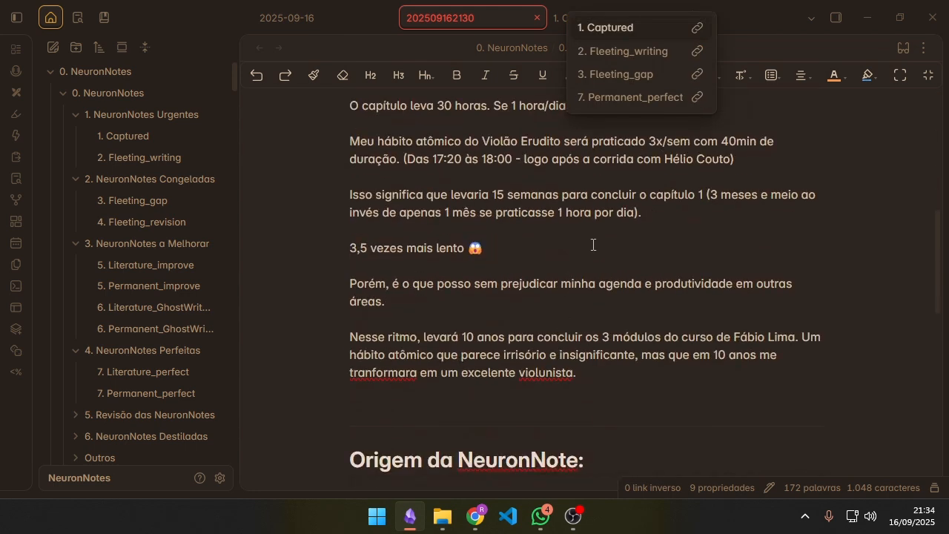
pyautogui.scroll(8, 592, 245)
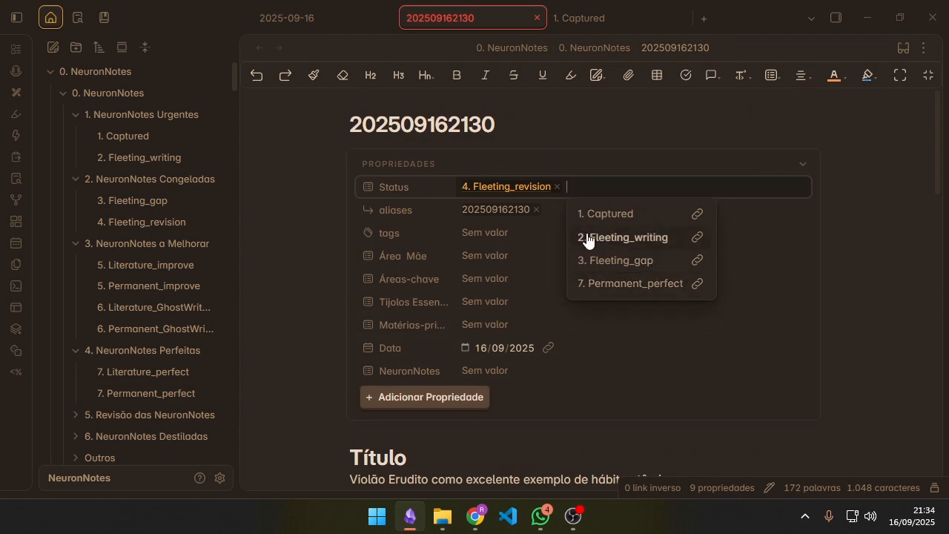
pyautogui.scroll(-4, 567, 319)
pyautogui.click(561, 269)
# Step: Review the note's body text and change its Status back to 1. Captured
pyautogui.scroll(-1, 593, 260)
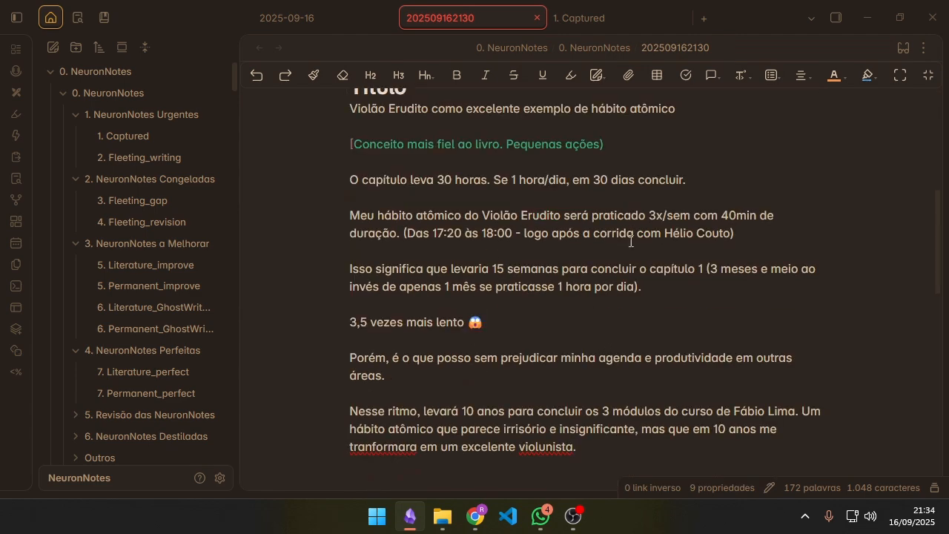
pyautogui.scroll(-3, 543, 315)
pyautogui.scroll(8, 542, 313)
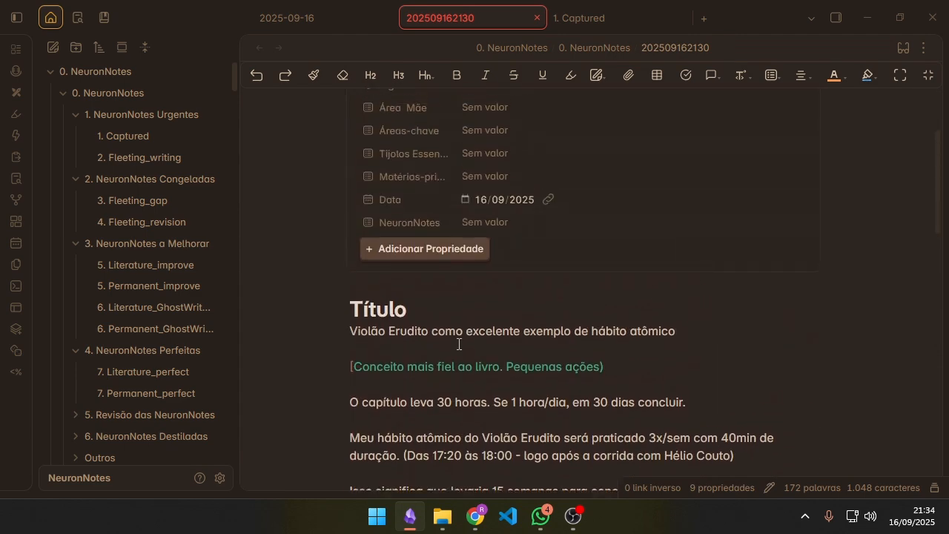
pyautogui.scroll(-6, 535, 311)
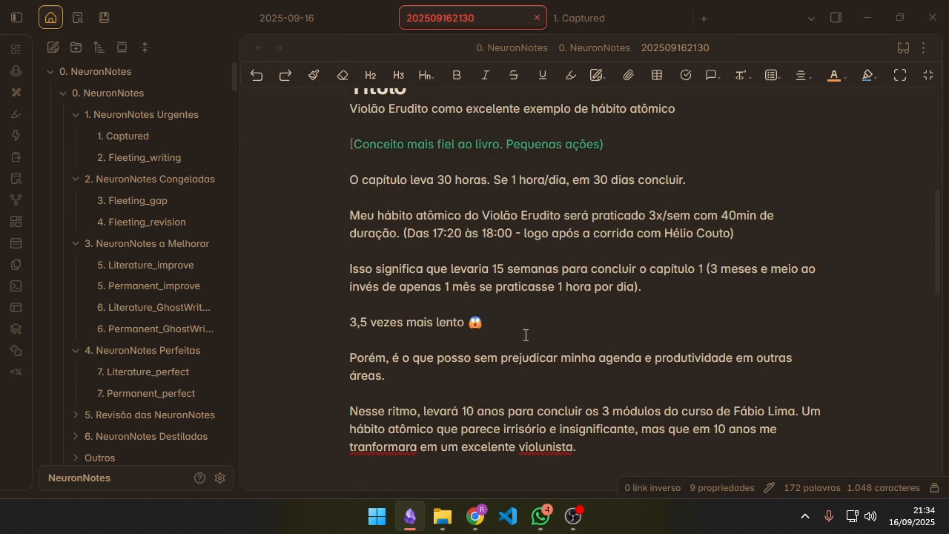
pyautogui.scroll(3, 546, 260)
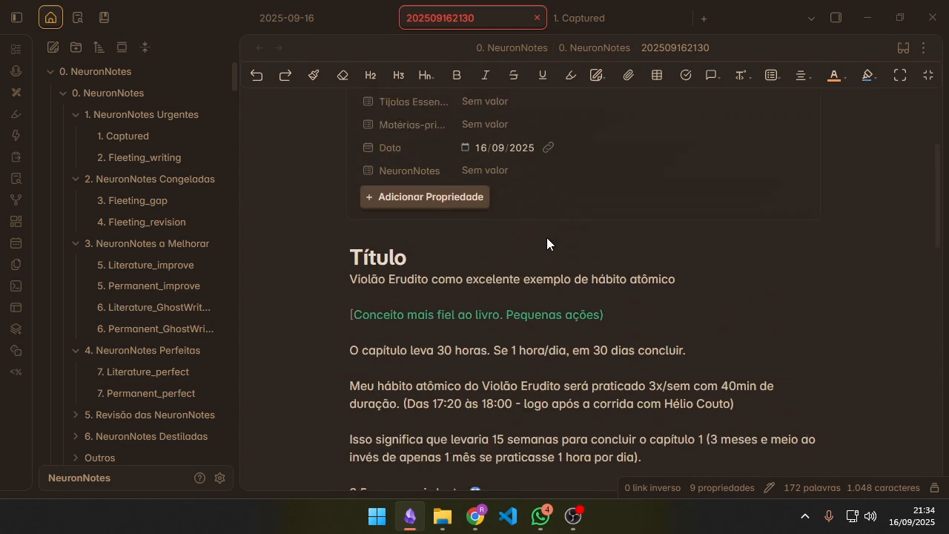
pyautogui.scroll(-3, 547, 237)
pyautogui.scroll(7, 600, 281)
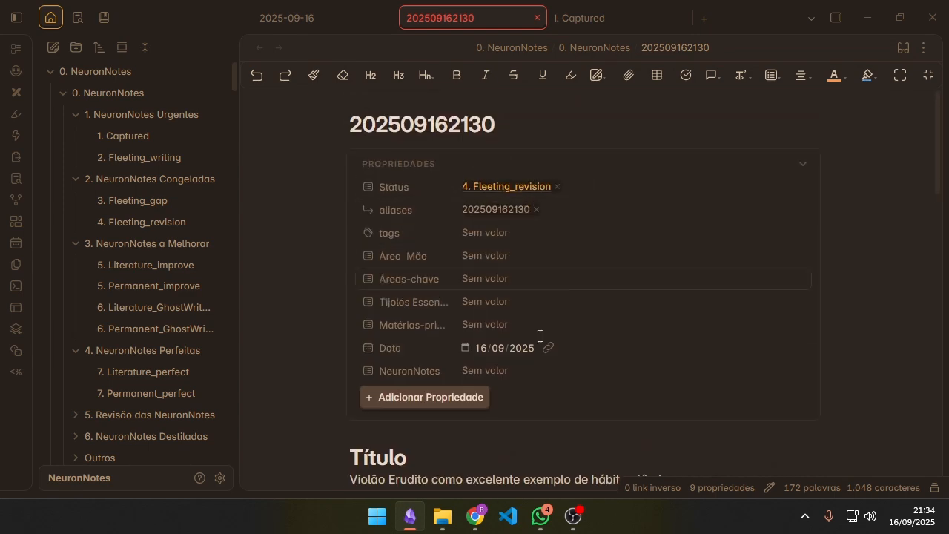
pyautogui.click(557, 187)
pyautogui.click(560, 186)
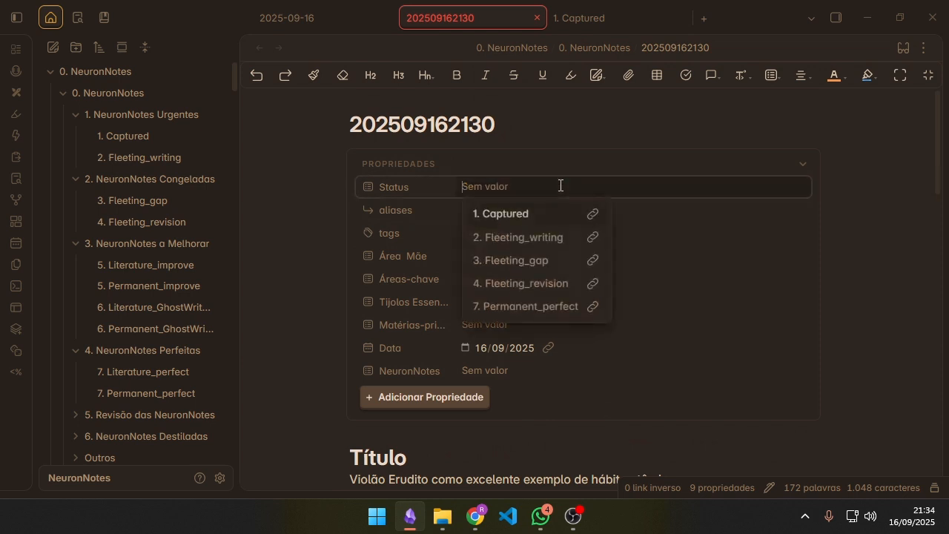
pyautogui.click(534, 216)
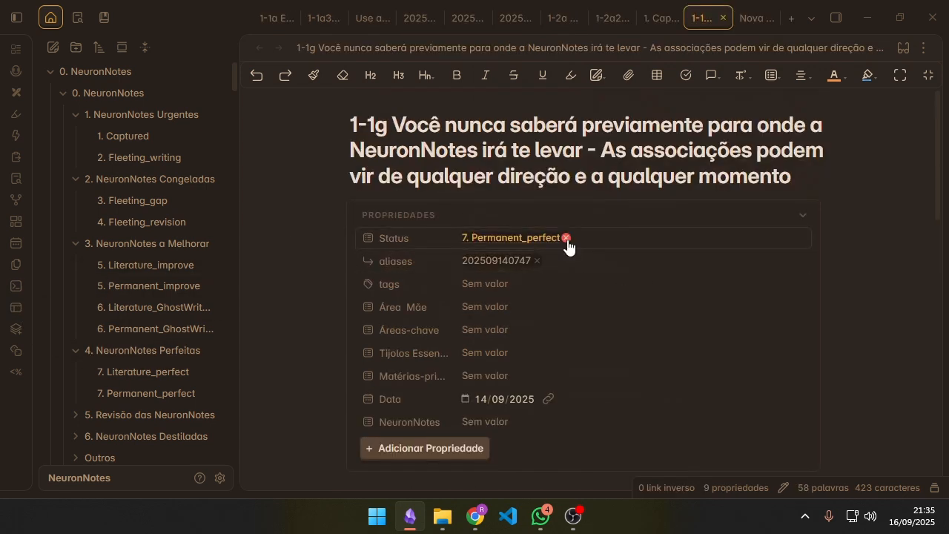
# Step: Set the Status property of the 1-1g note to 1. Captured
pyautogui.click(567, 237)
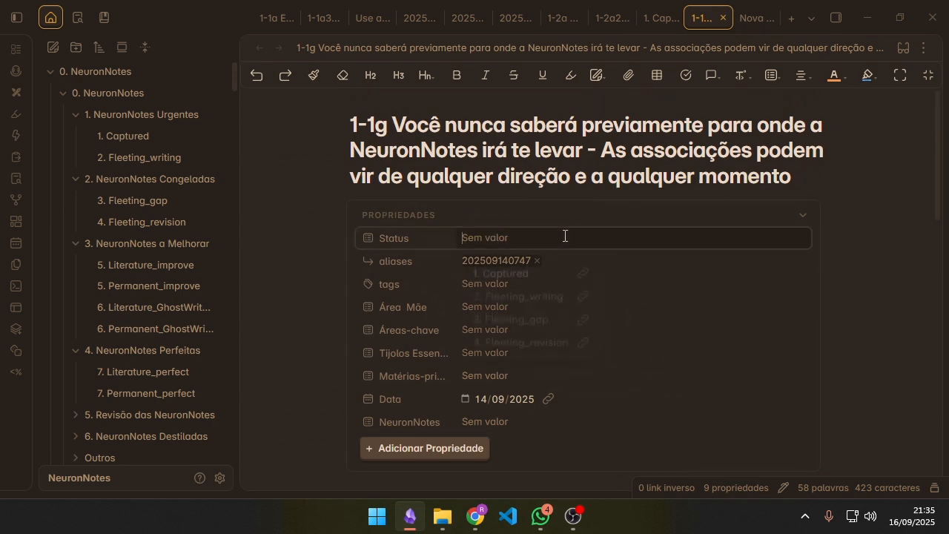
pyautogui.click(566, 237)
pyautogui.click(543, 265)
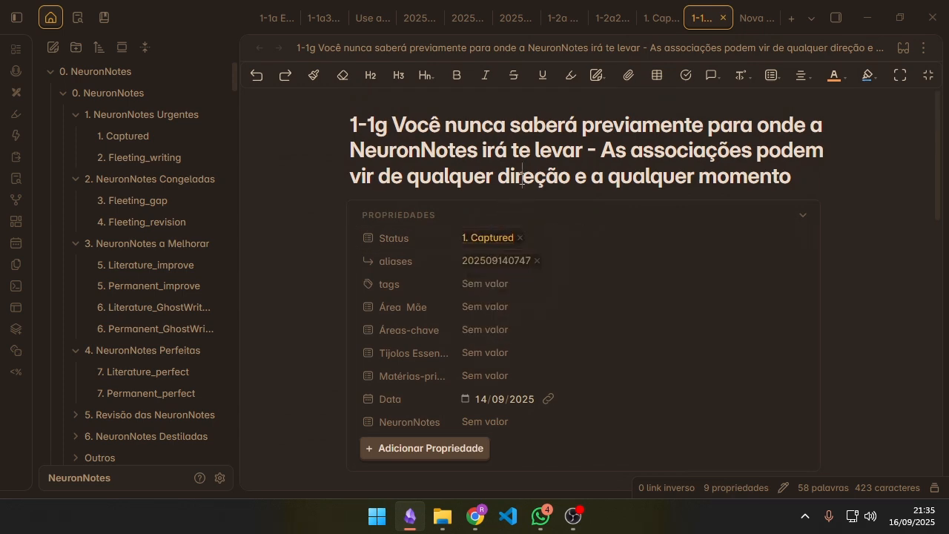
# Step: Examine the 1-1g note's title, highlighting the sentence that follows its number
pyautogui.scroll(-8, 617, 185)
pyautogui.scroll(5, 630, 238)
pyautogui.scroll(3, 630, 238)
pyautogui.moveTo(392, 125); pyautogui.dragTo(893, 169)
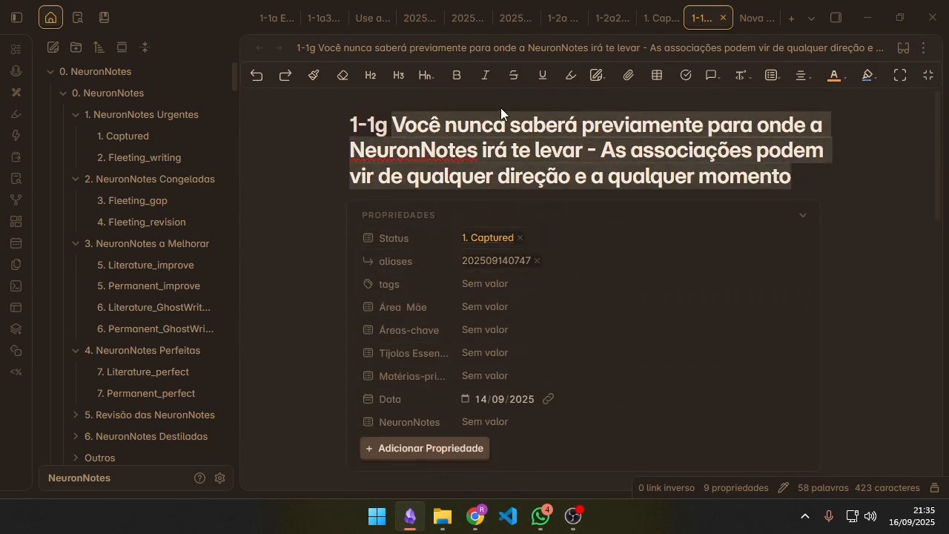
pyautogui.scroll(-5, 672, 171)
pyautogui.scroll(3, 532, 258)
pyautogui.scroll(2, 532, 258)
pyautogui.click(646, 120)
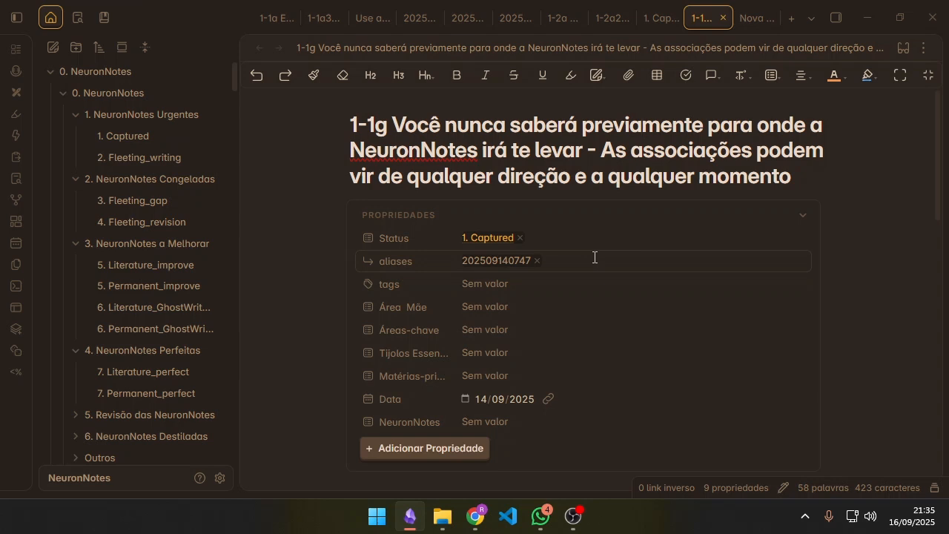
# Step: Highlight the 1-1g note's title sentence again and compare it with the body text below the properties
pyautogui.moveTo(392, 123); pyautogui.dragTo(819, 176)
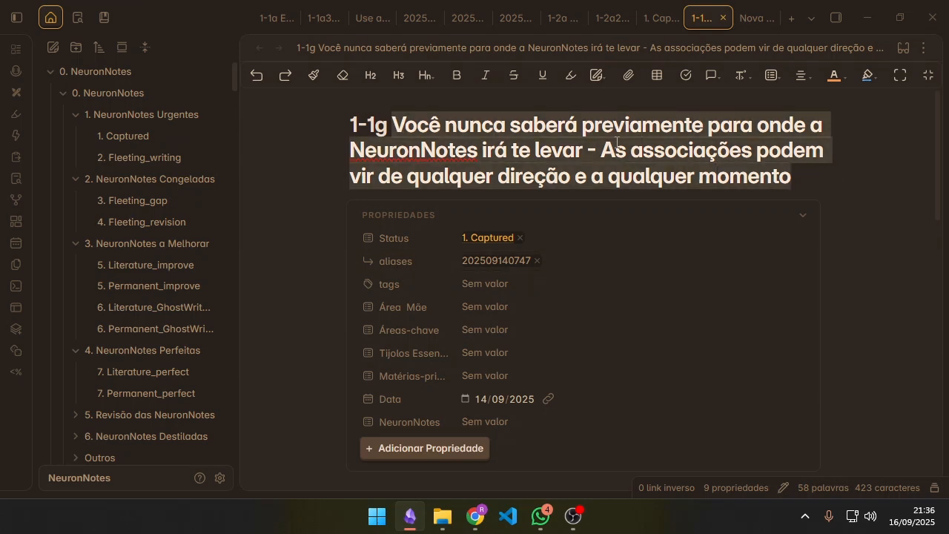
pyautogui.scroll(-5, 602, 191)
pyautogui.scroll(5, 440, 213)
pyautogui.scroll(-2, 708, 247)
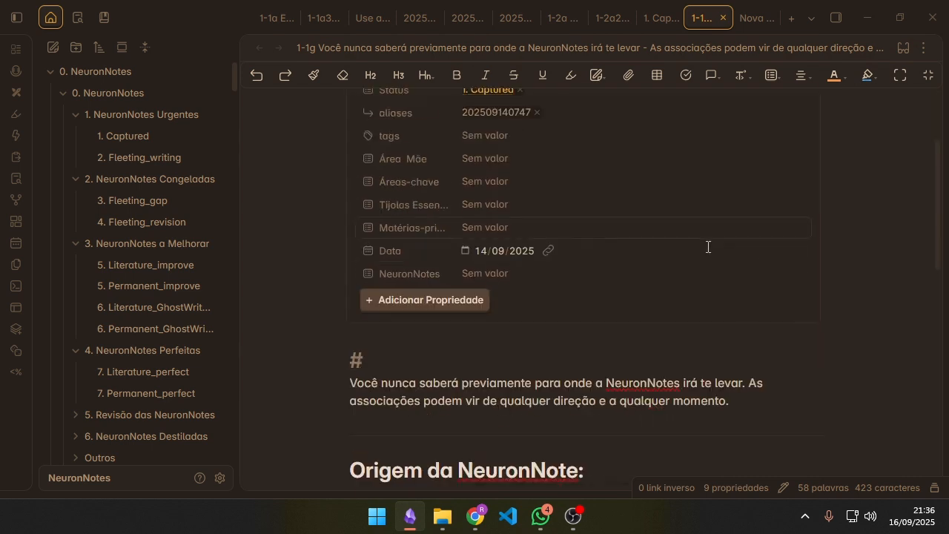
pyautogui.scroll(2, 555, 153)
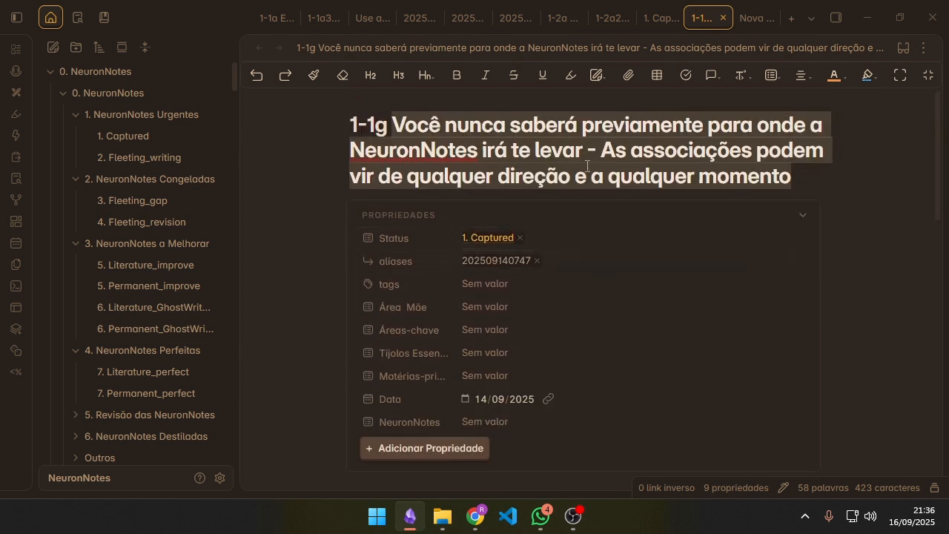
pyautogui.scroll(-3, 699, 138)
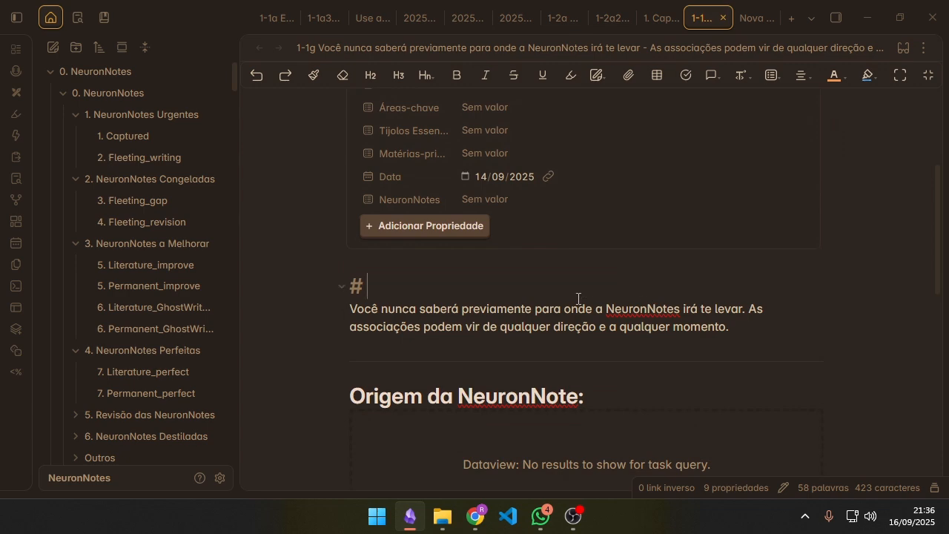
pyautogui.scroll(1, 635, 304)
pyautogui.scroll(3, 648, 305)
pyautogui.scroll(-5, 699, 240)
pyautogui.scroll(3, 564, 282)
pyautogui.scroll(3, 620, 282)
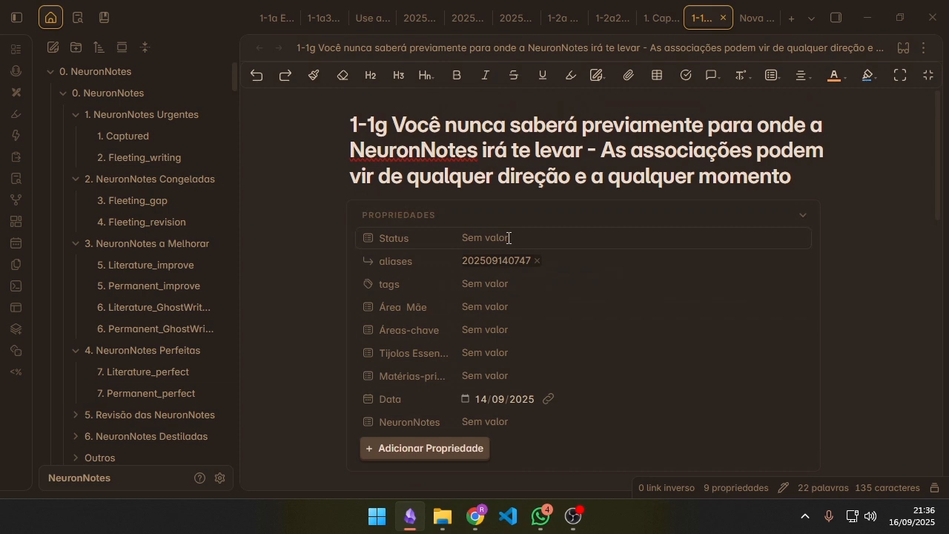
# Step: Look at the 1. Captured list and the 1-2a2 note, ending on the open 1-2a note
pyautogui.click(656, 17)
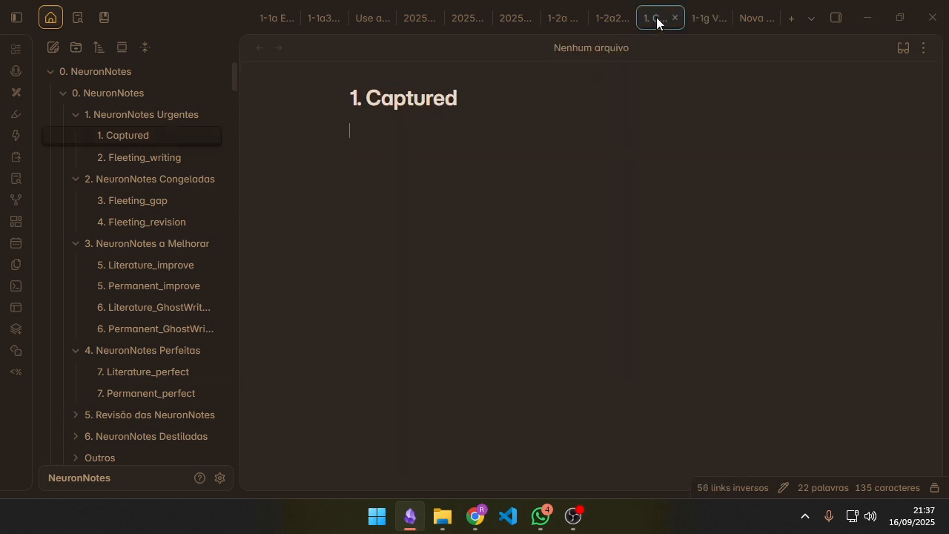
pyautogui.click(600, 17)
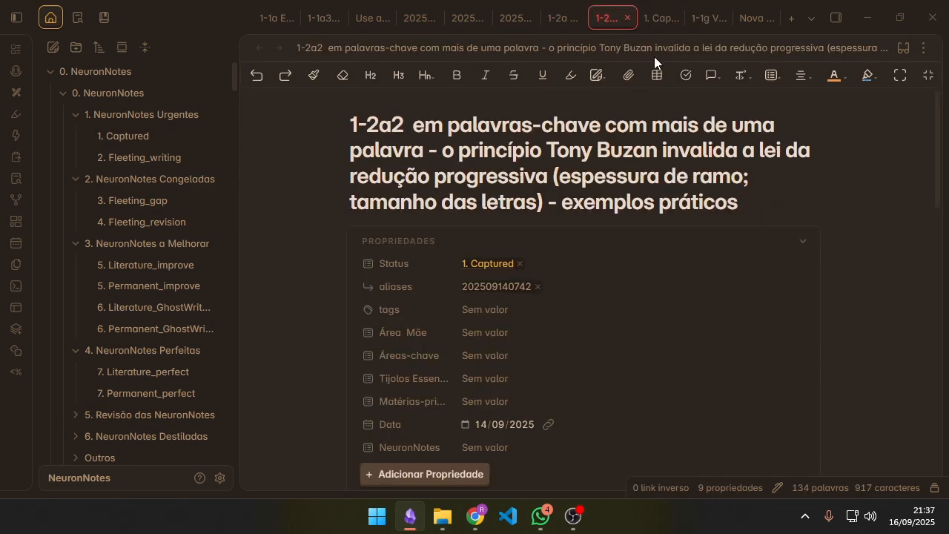
pyautogui.click(558, 18)
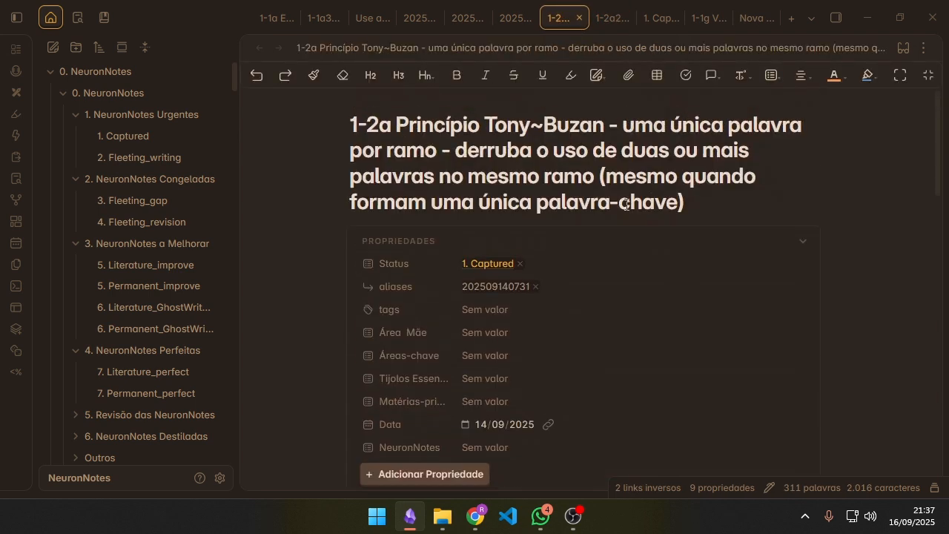
# Step: Read the old title line below the 1-2a note's properties, highlighting "derruba até o conceito de uma palavra-chave por ramo"
pyautogui.scroll(-6, 532, 239)
pyautogui.scroll(1, 571, 254)
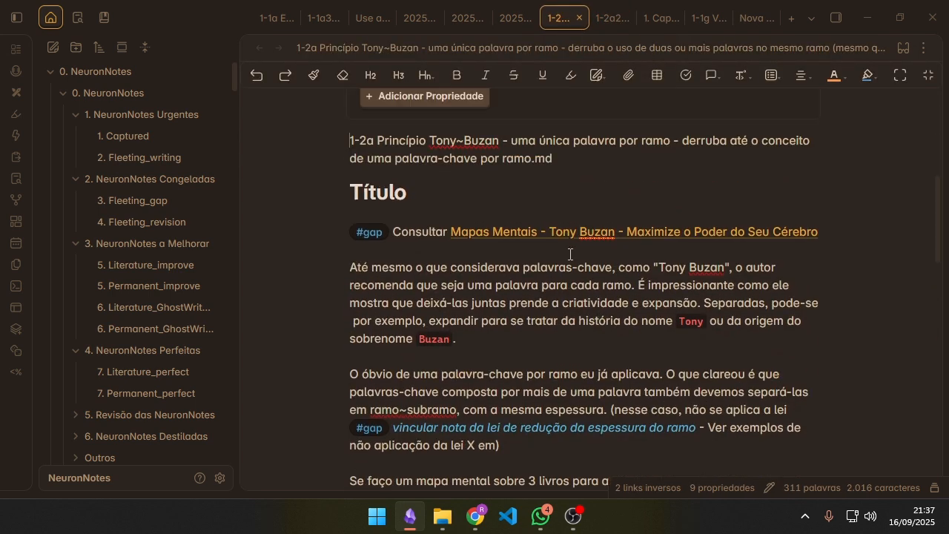
pyautogui.scroll(1, 324, 222)
pyautogui.tripleClick(324, 221)
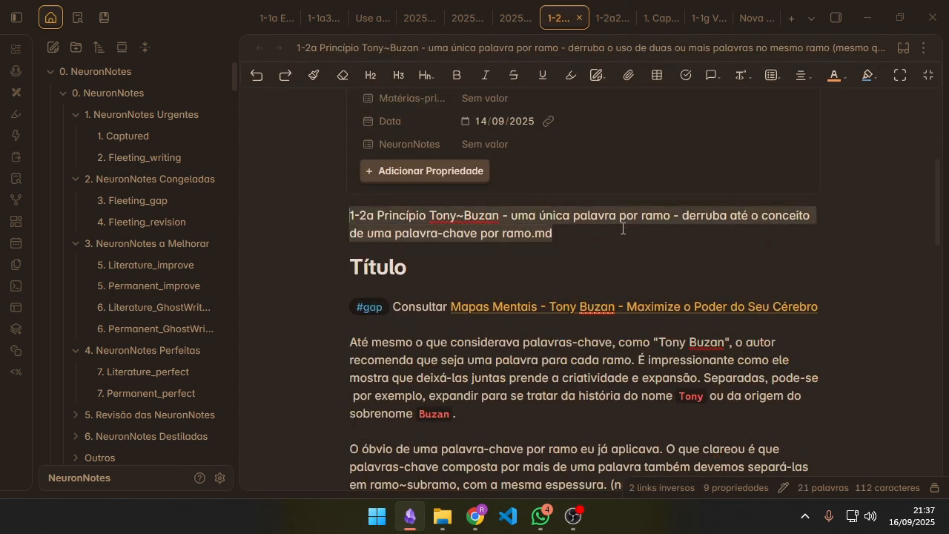
pyautogui.moveTo(682, 220); pyautogui.dragTo(530, 233)
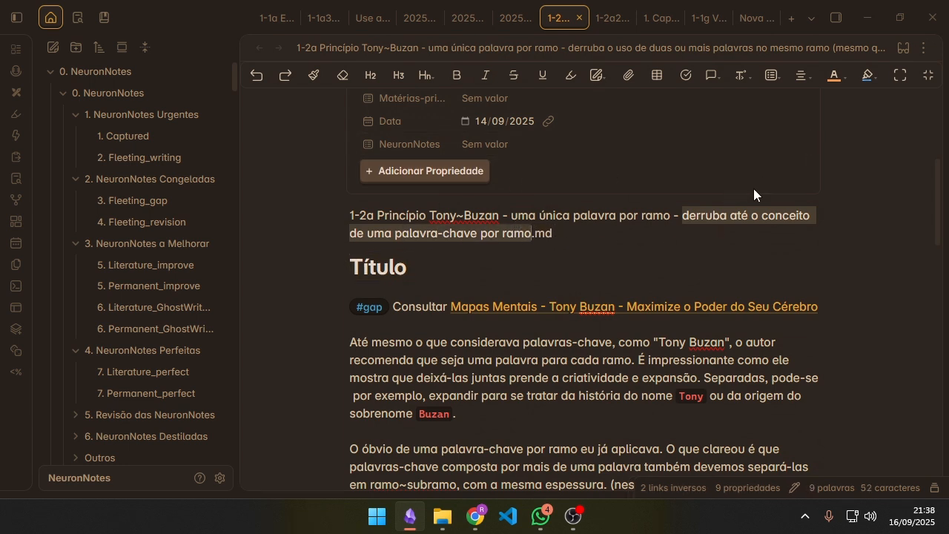
pyautogui.click(602, 229)
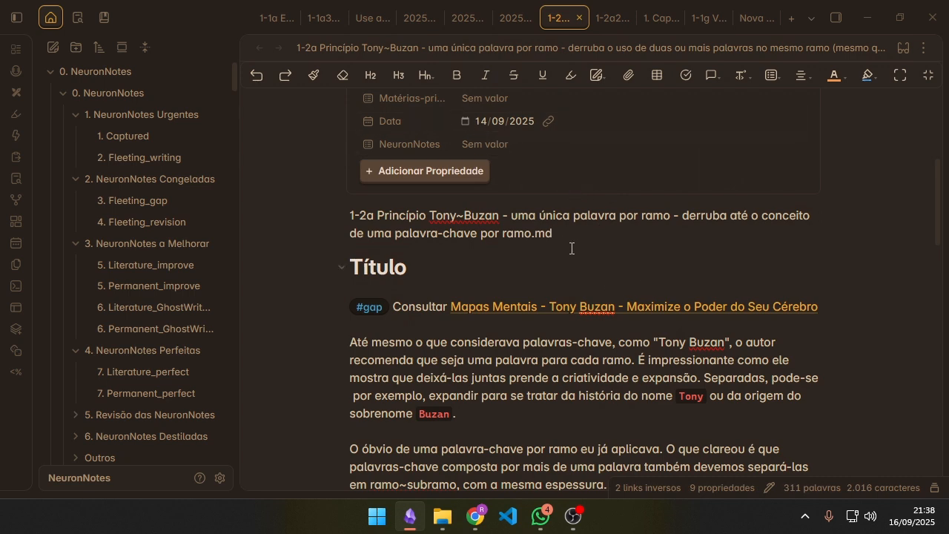
# Step: Highlight the #gap line and the first body paragraph of the 1-2a note, and check the note's Status property
pyautogui.scroll(-3, 512, 272)
pyautogui.moveTo(482, 269); pyautogui.dragTo(327, 144)
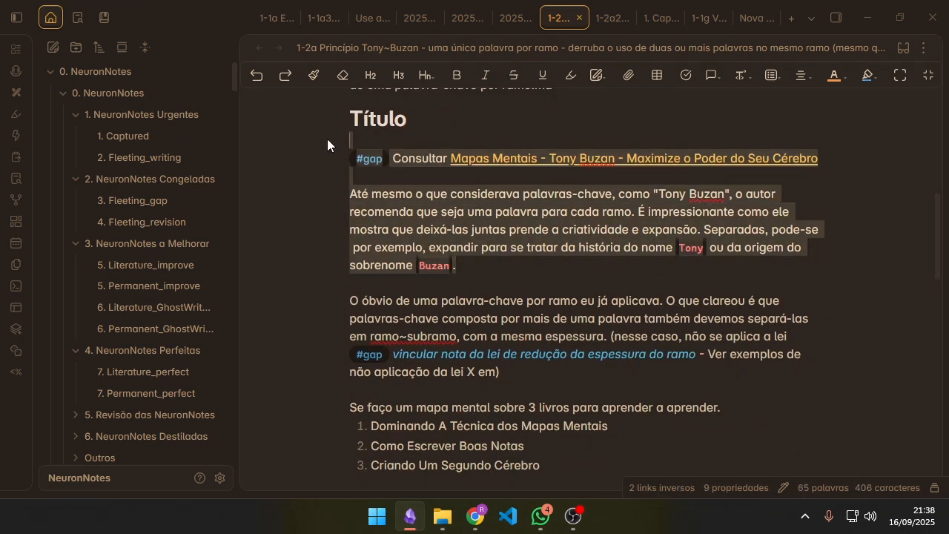
pyautogui.scroll(3, 554, 404)
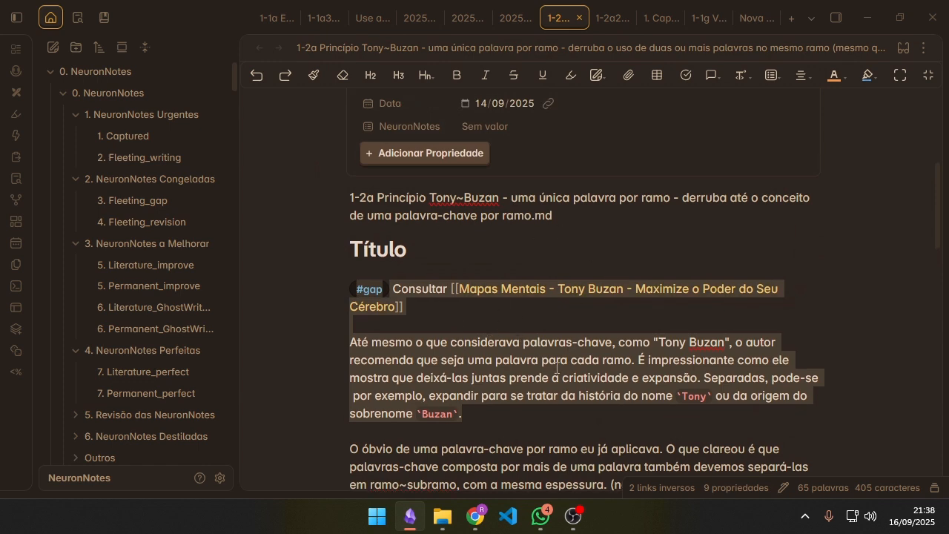
pyautogui.scroll(7, 509, 244)
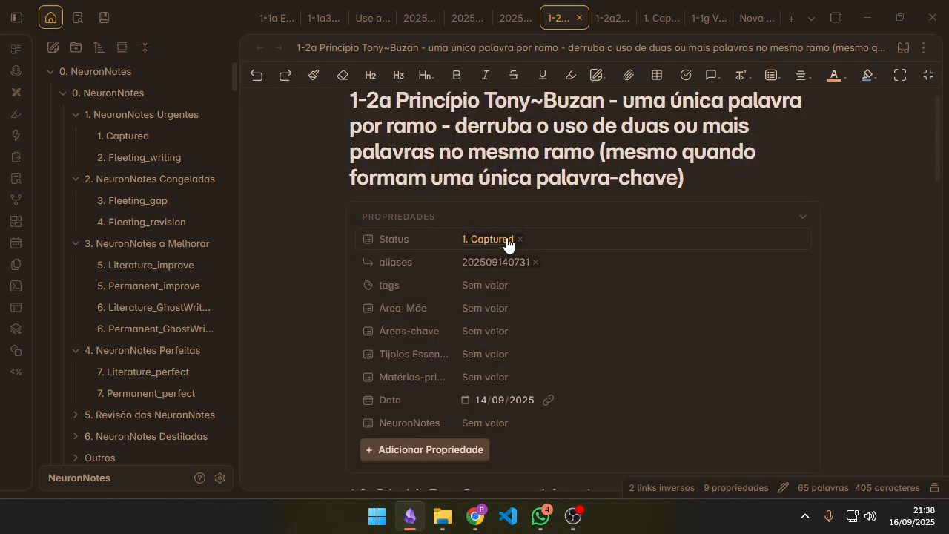
# Step: Replace the 1-2a note's Status value 1. Captured with 4. Fleeting_revision
pyautogui.click(520, 239)
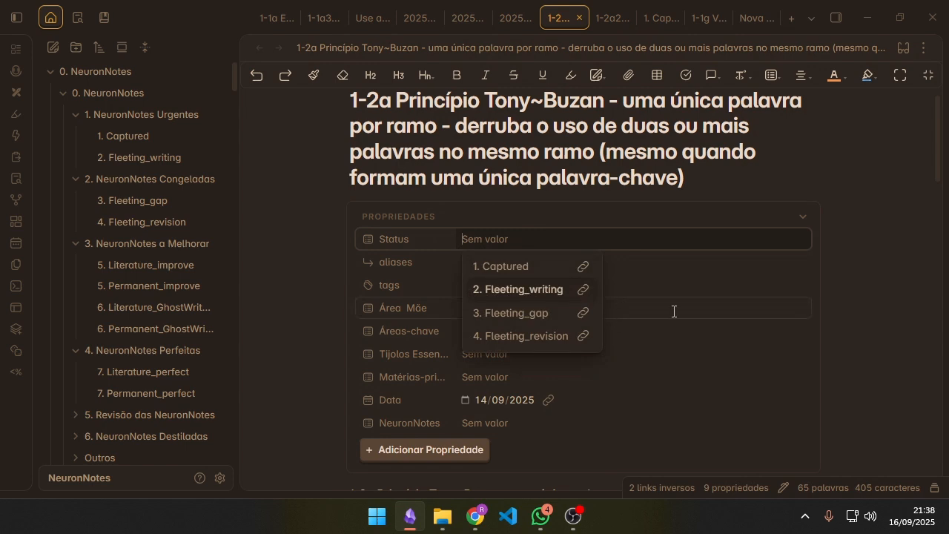
pyautogui.scroll(-5, 674, 312)
pyautogui.scroll(3, 580, 371)
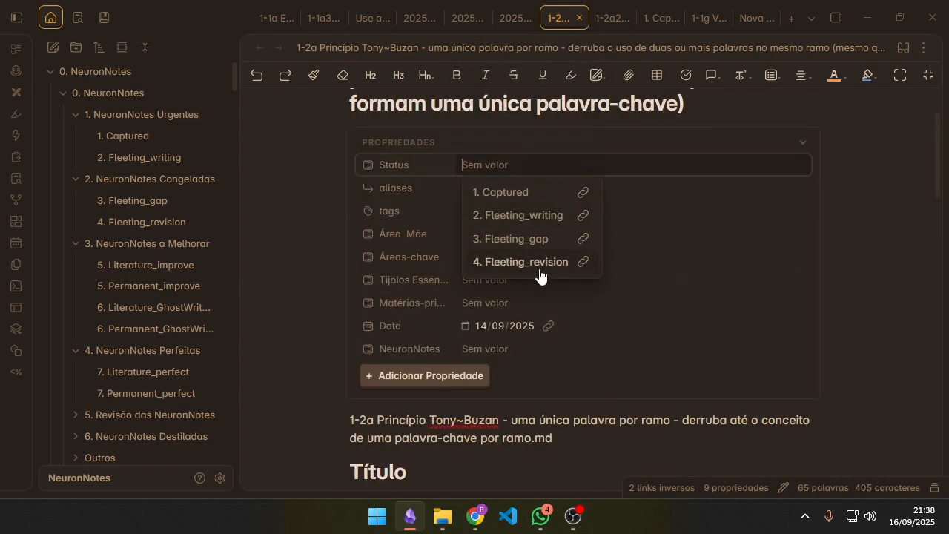
pyautogui.click(540, 263)
pyautogui.scroll(-5, 521, 374)
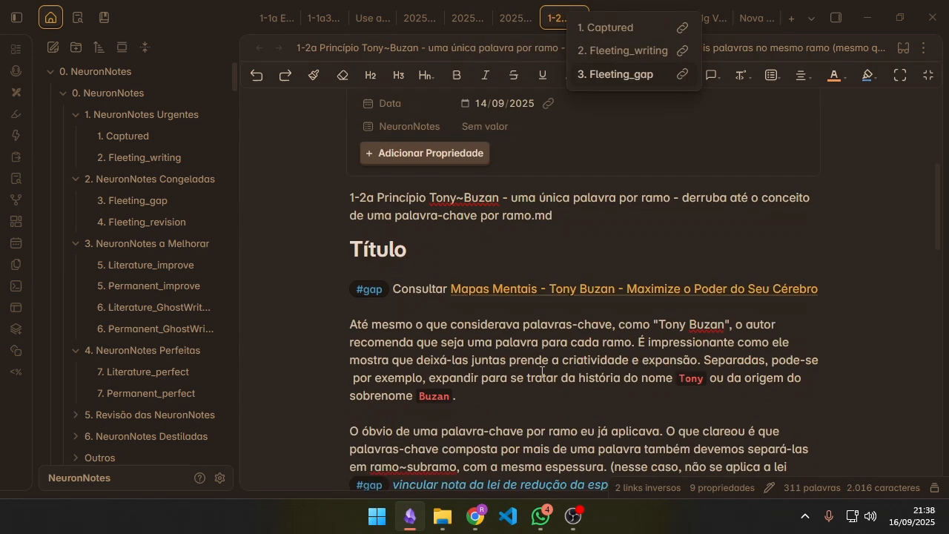
# Step: Read the 1-2a note's body and highlight the #gap line and first paragraph below the Título heading
pyautogui.scroll(-3, 667, 371)
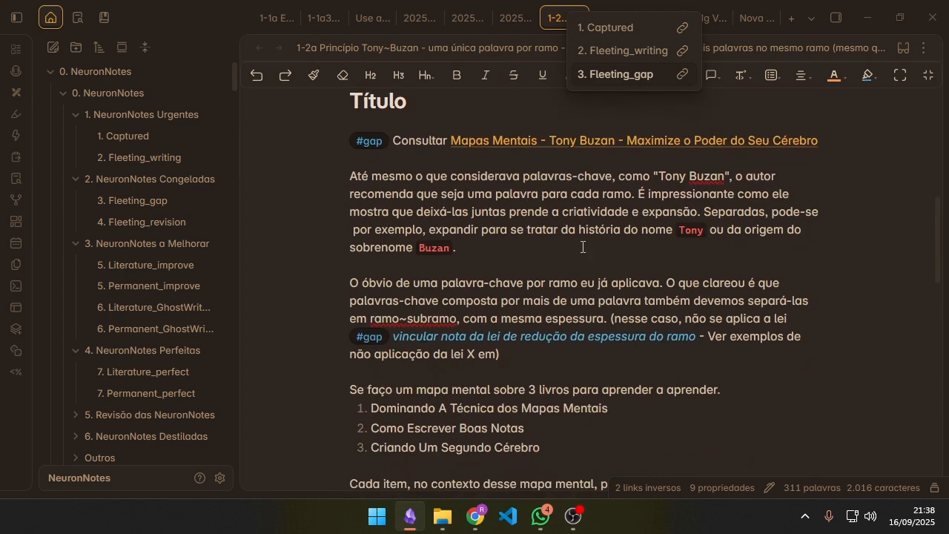
pyautogui.scroll(1, 592, 334)
pyautogui.scroll(5, 612, 369)
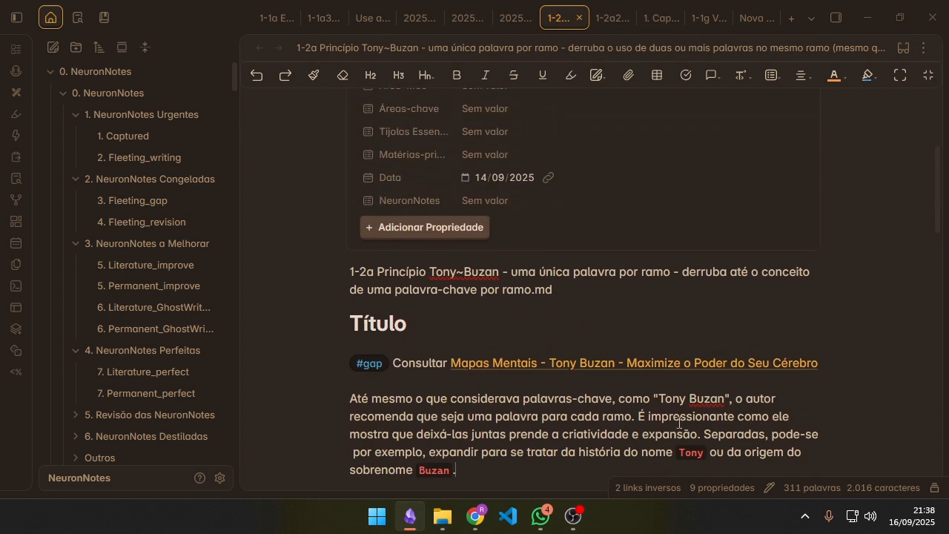
pyautogui.scroll(-3, 517, 406)
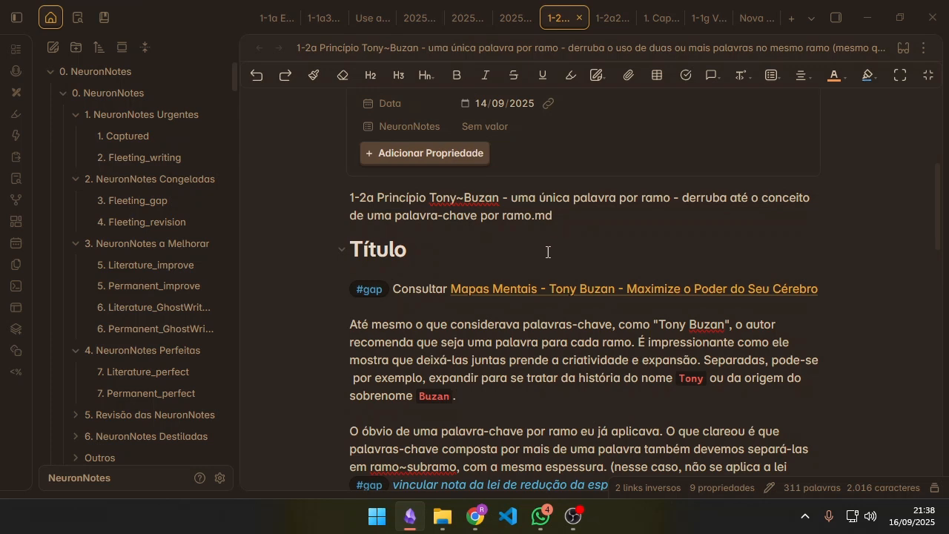
pyautogui.scroll(5, 548, 253)
pyautogui.scroll(-5, 583, 333)
pyautogui.moveTo(596, 391); pyautogui.dragTo(321, 271)
pyautogui.scroll(1, 708, 364)
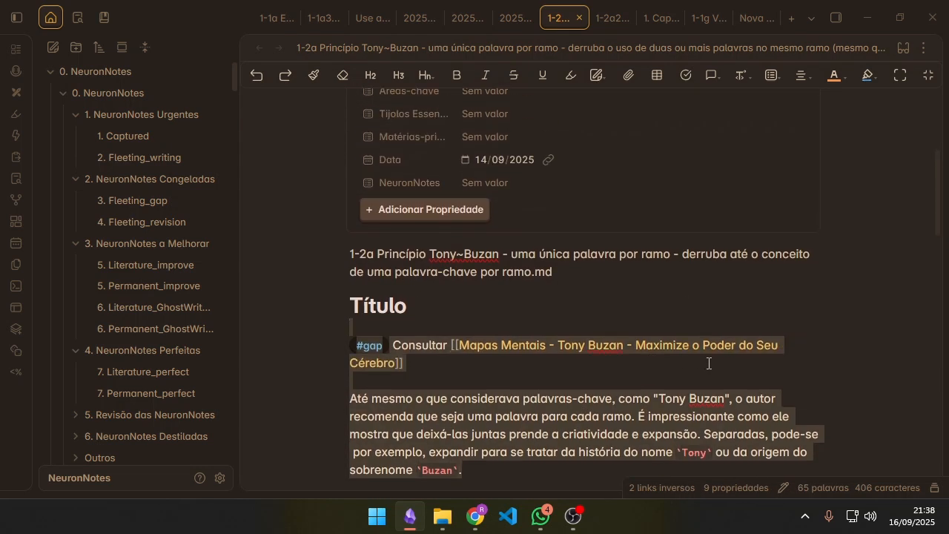
pyautogui.scroll(5, 557, 242)
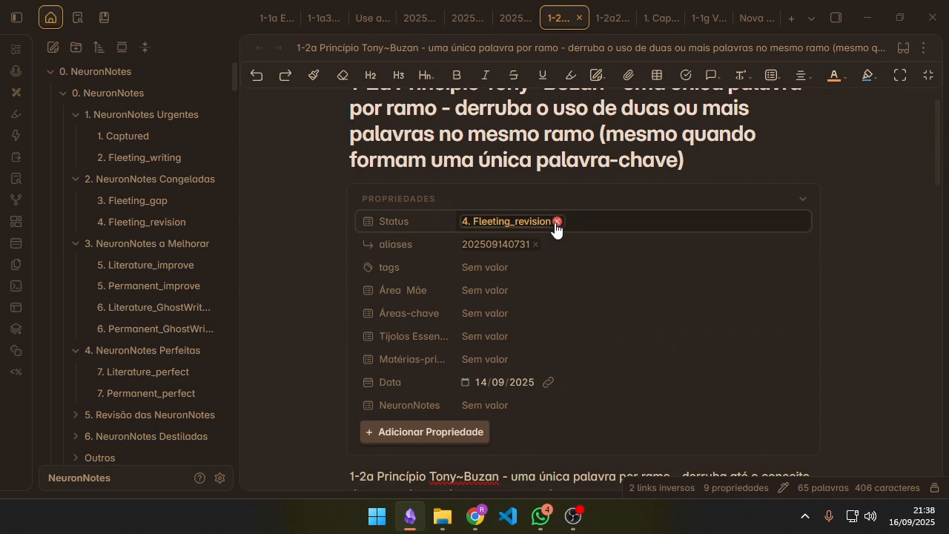
# Step: Set the 1-2a note's Status back to 1. Captured
pyautogui.click(557, 221)
pyautogui.click(529, 219)
pyautogui.click(526, 246)
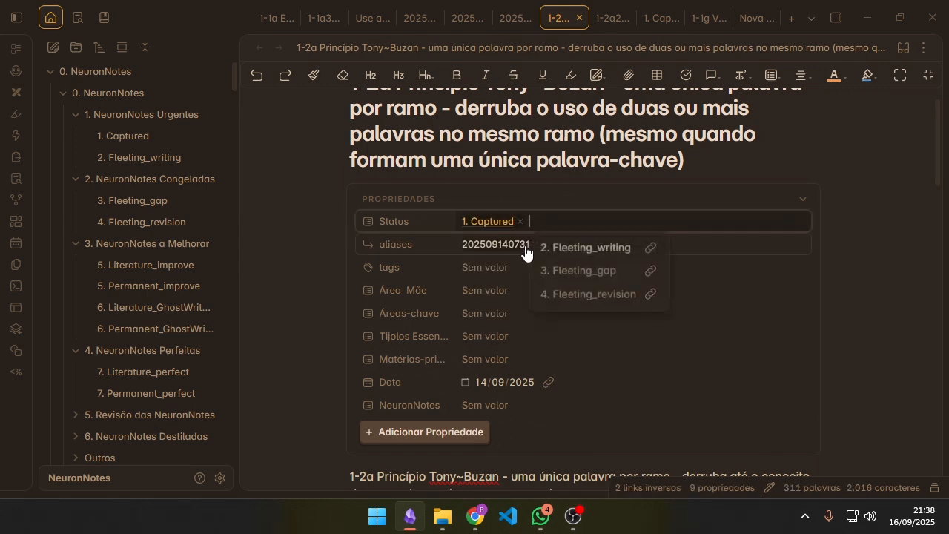
# Step: Highlight "de uma palavra-chave por ramo.md" in the old title line above the Título heading
pyautogui.scroll(-5, 612, 282)
pyautogui.click(478, 311)
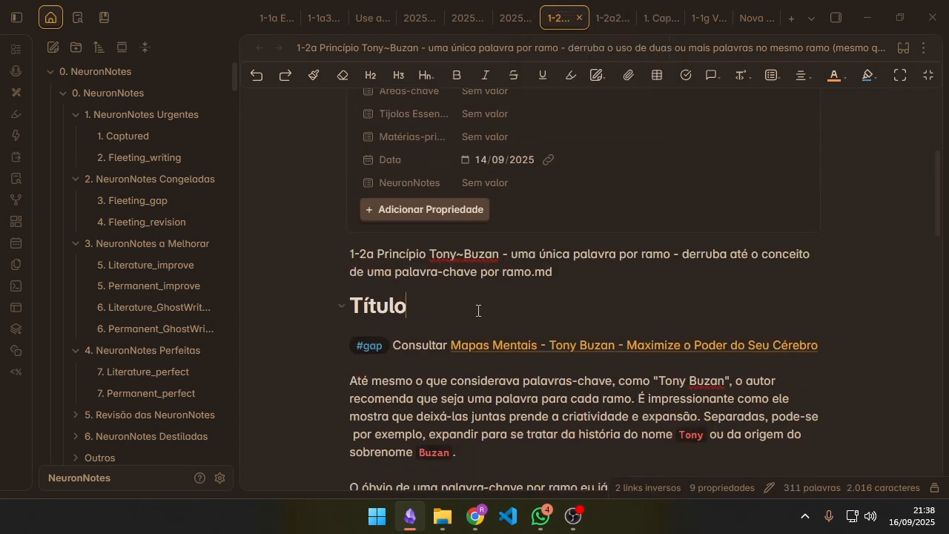
pyautogui.scroll(-2, 478, 310)
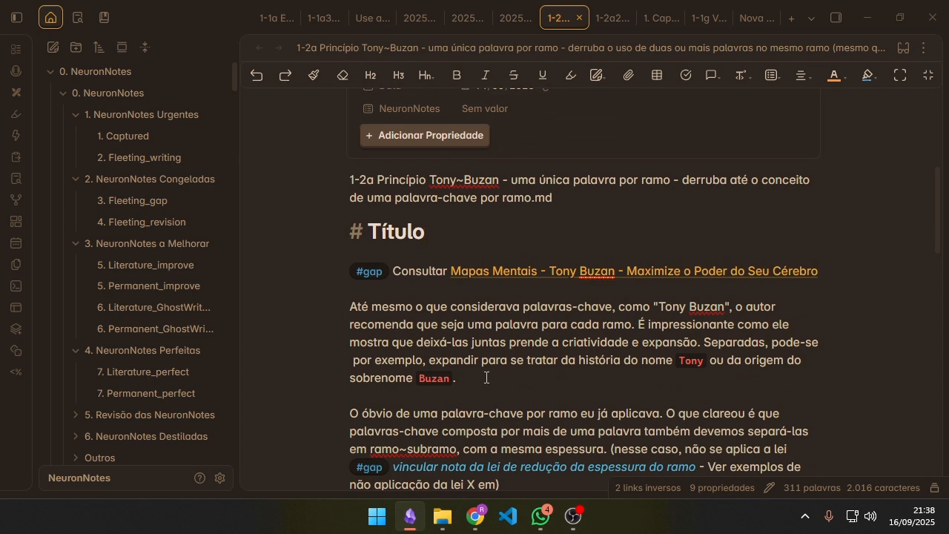
pyautogui.scroll(-2, 486, 377)
pyautogui.click(571, 121)
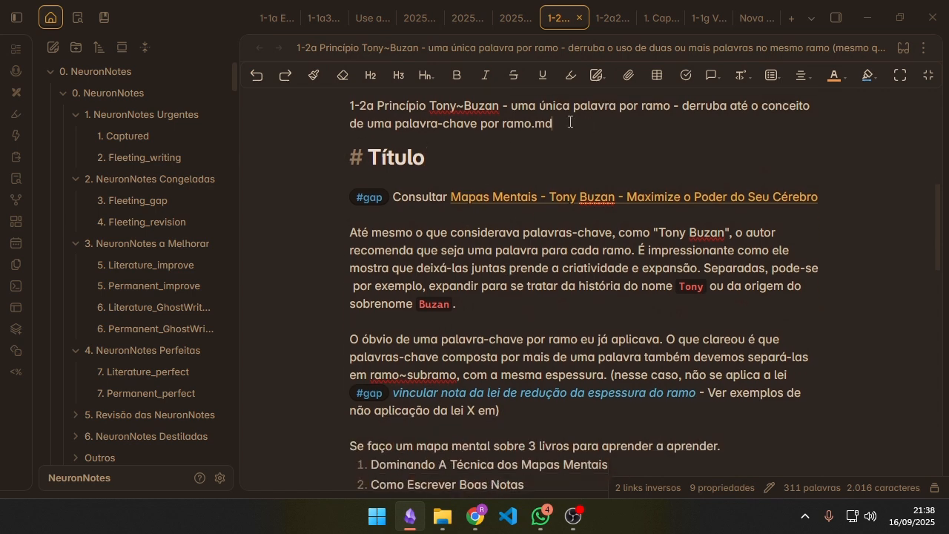
pyautogui.moveTo(570, 122); pyautogui.dragTo(307, 116)
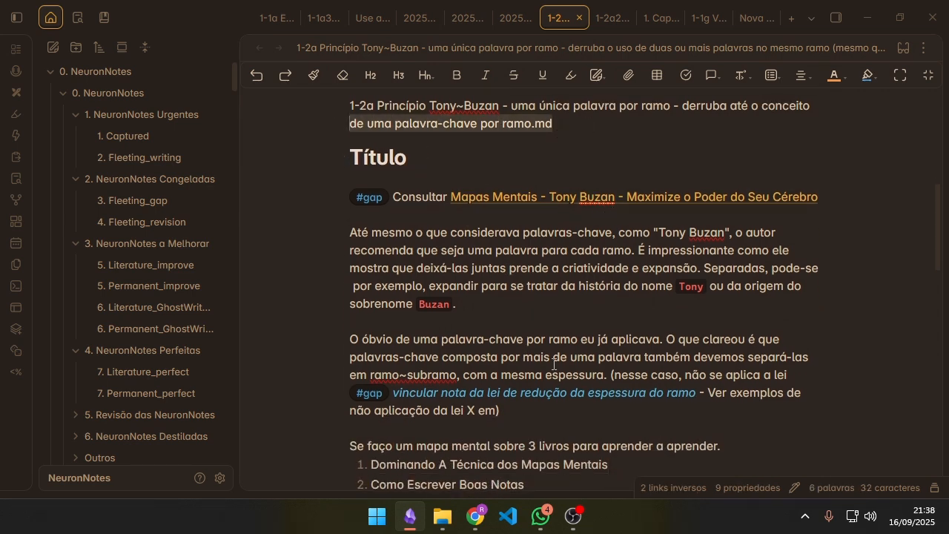
# Step: Highlight the body text from "O óbvio de uma palavra-chave" to the closing "Portanto" paragraph and compare it with the old title
pyautogui.scroll(-4, 554, 364)
pyautogui.click(355, 184)
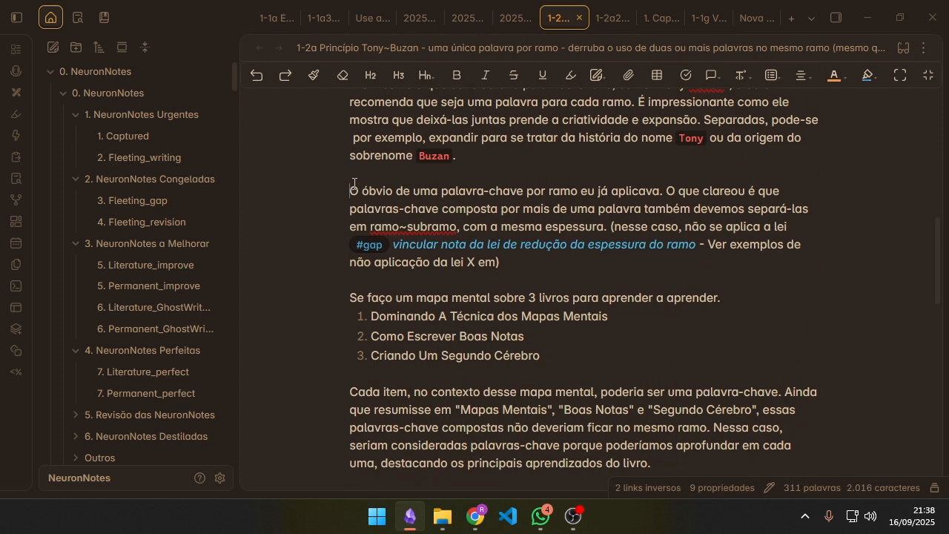
pyautogui.scroll(-8, 355, 185)
pyautogui.scroll(4, 455, 355)
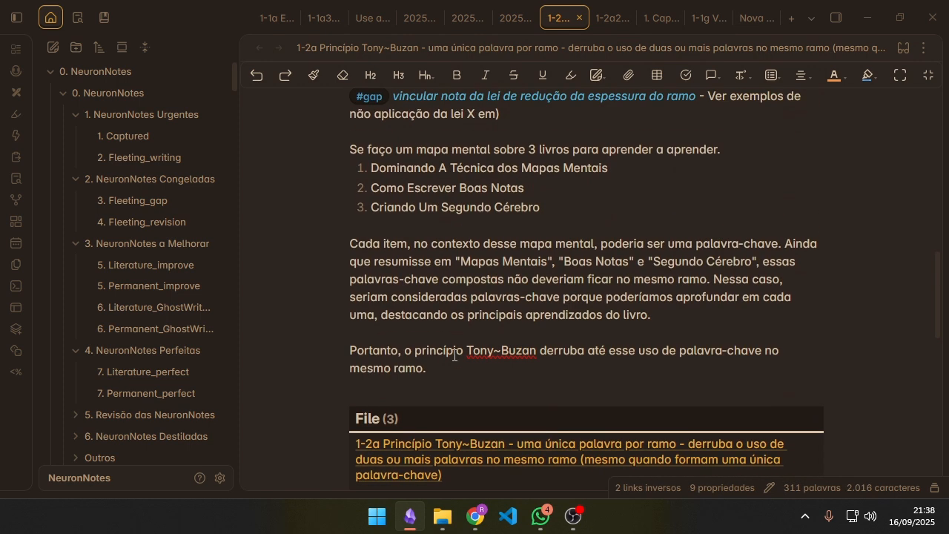
pyautogui.scroll(2, 459, 375)
pyautogui.moveTo(443, 448); pyautogui.dragTo(313, 114)
pyautogui.scroll(6, 556, 393)
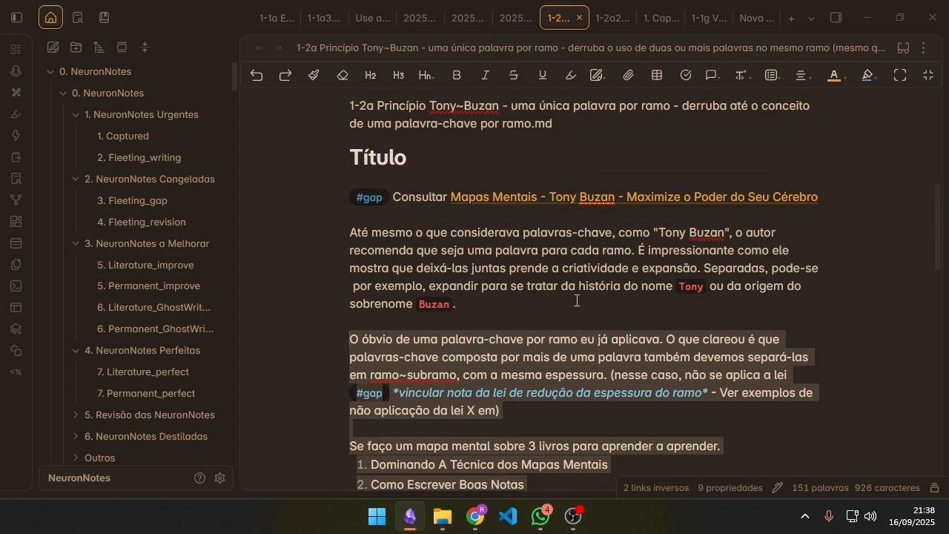
pyautogui.scroll(-4, 576, 301)
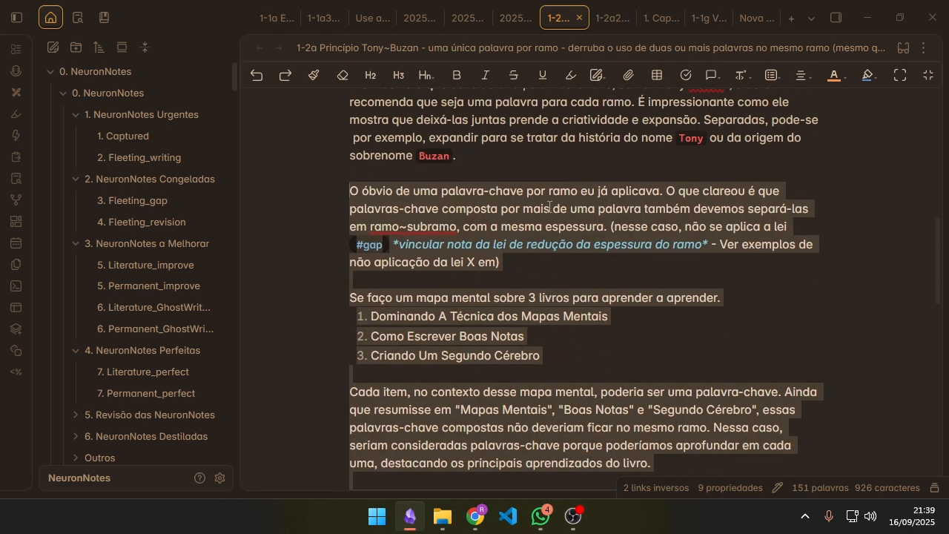
pyautogui.scroll(10, 579, 223)
pyautogui.scroll(-8, 604, 185)
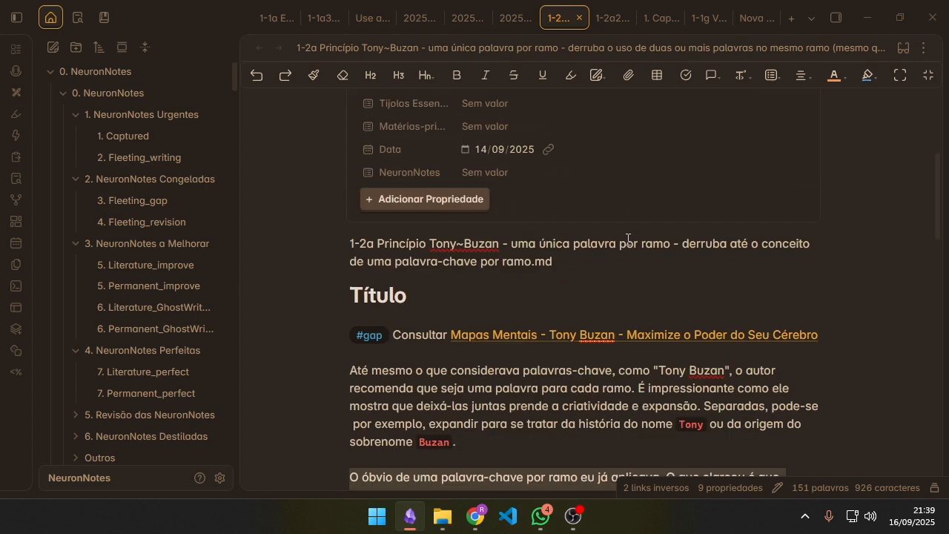
# Step: Look over the old title line again and check the Status property of the 1-2a note
pyautogui.click(564, 258)
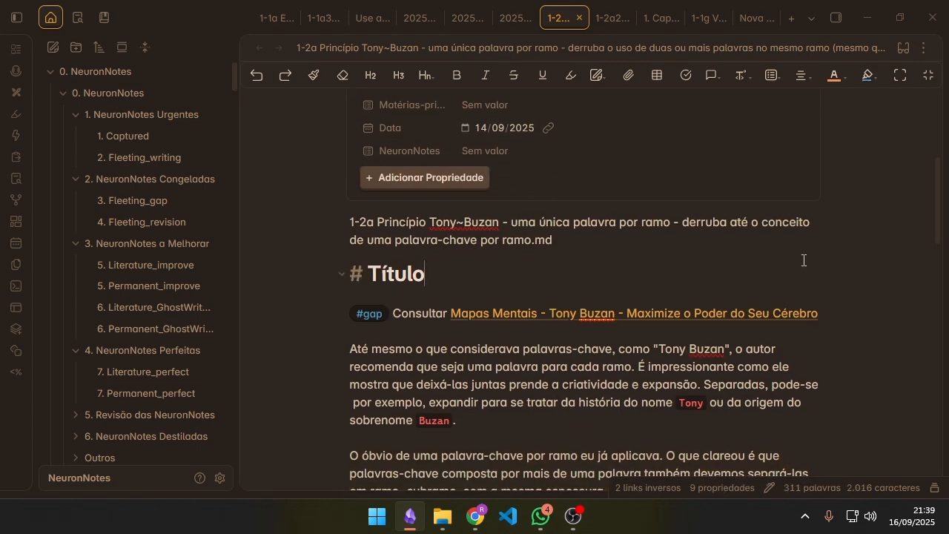
pyautogui.tripleClick(704, 228)
pyautogui.click(719, 264)
pyautogui.scroll(8, 667, 264)
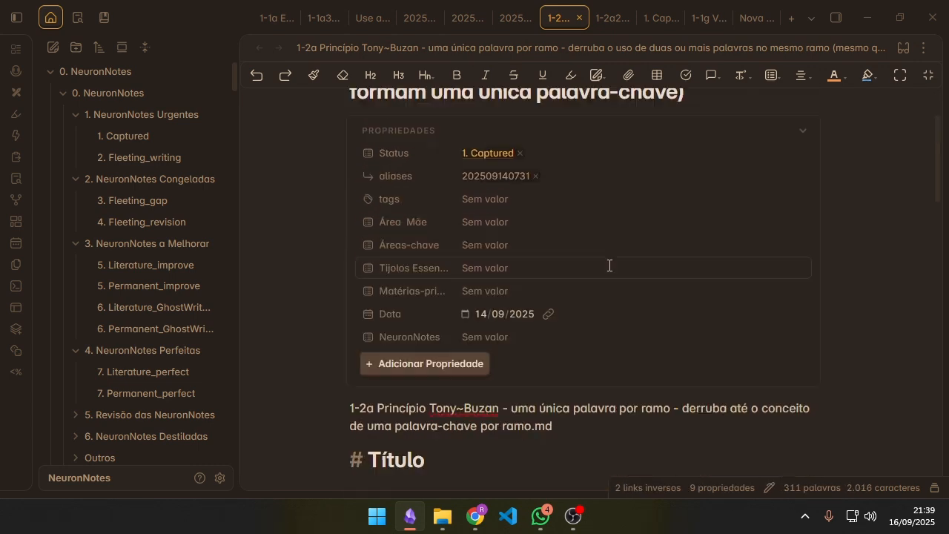
pyautogui.scroll(-4, 633, 350)
pyautogui.scroll(-4, 632, 350)
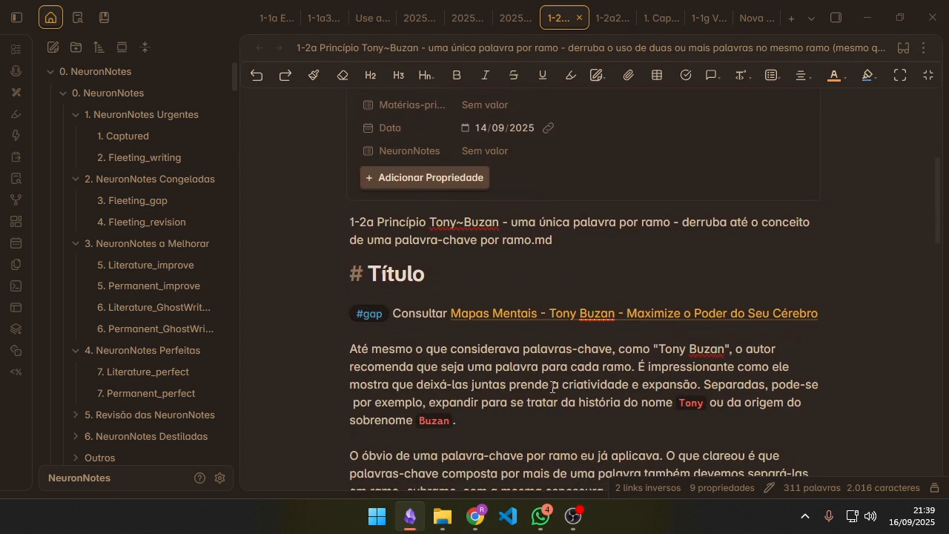
# Step: Highlight "1-2a Princípio Tony~Buzan - uma única palavra por ramo" in the old title line
pyautogui.moveTo(672, 222); pyautogui.dragTo(308, 215)
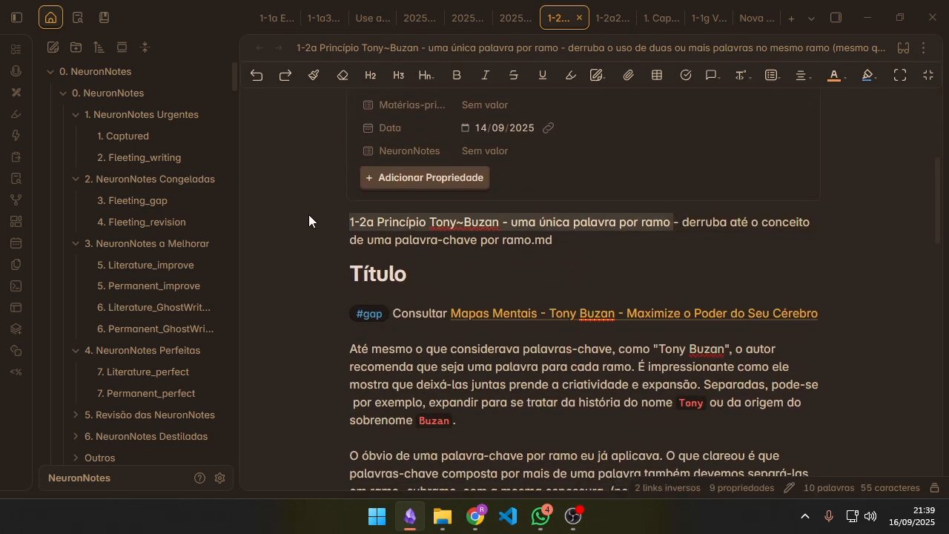
pyautogui.click(608, 241)
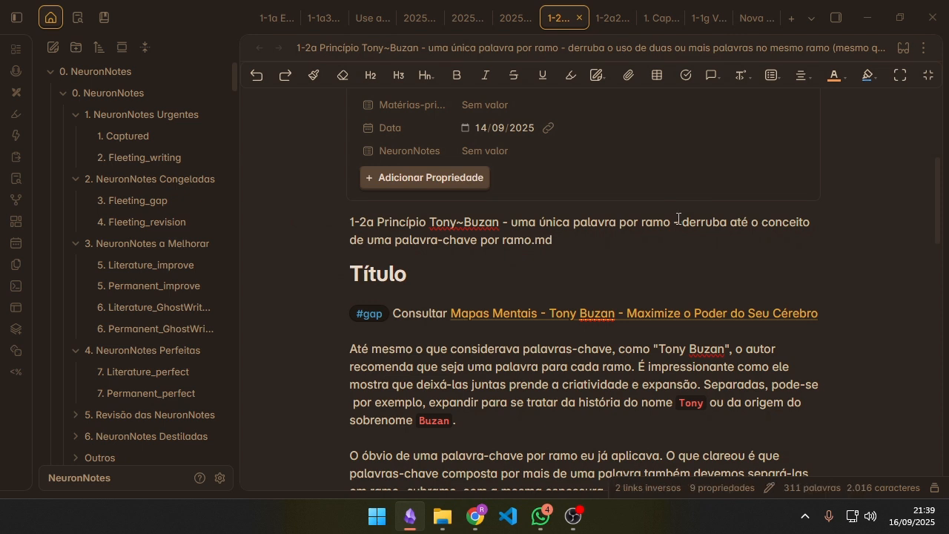
pyautogui.moveTo(674, 221); pyautogui.dragTo(327, 221)
pyautogui.click(717, 235)
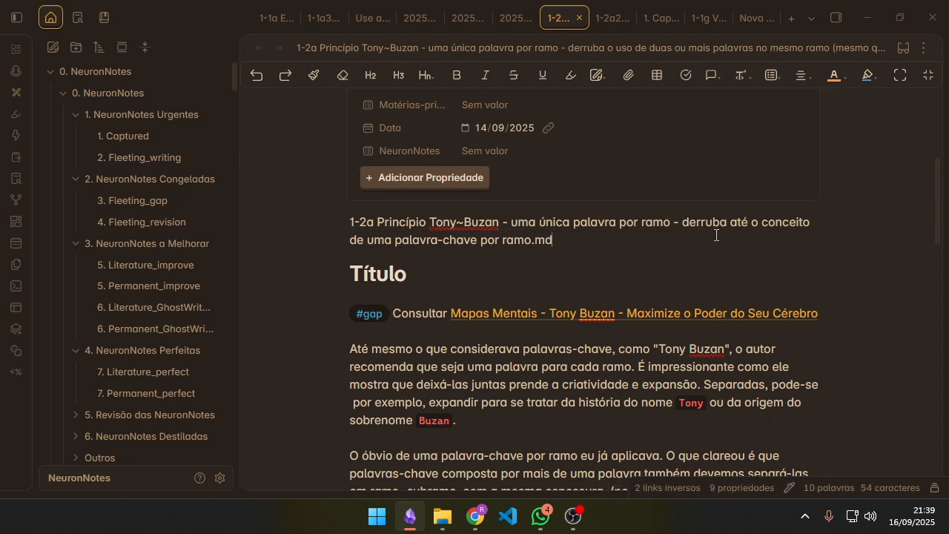
# Step: Highlight the second half of the old title line, "derruba até o conceito de uma palavra-chave por ramo.md"
pyautogui.moveTo(679, 222); pyautogui.dragTo(693, 242)
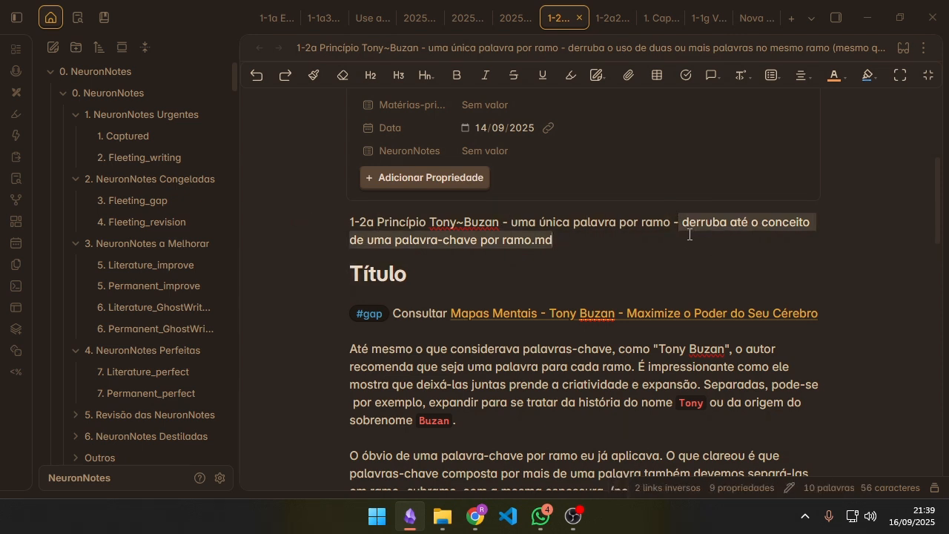
pyautogui.click(531, 242)
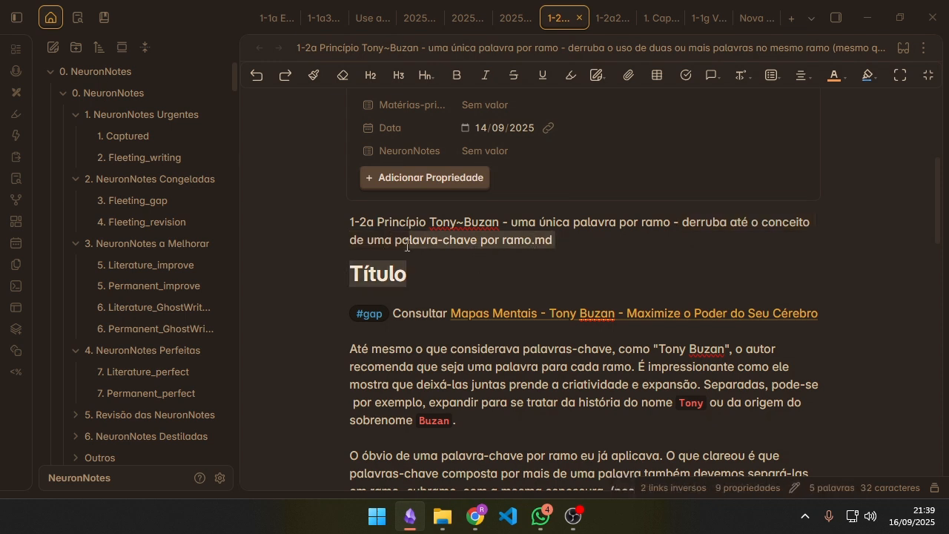
pyautogui.click(608, 223)
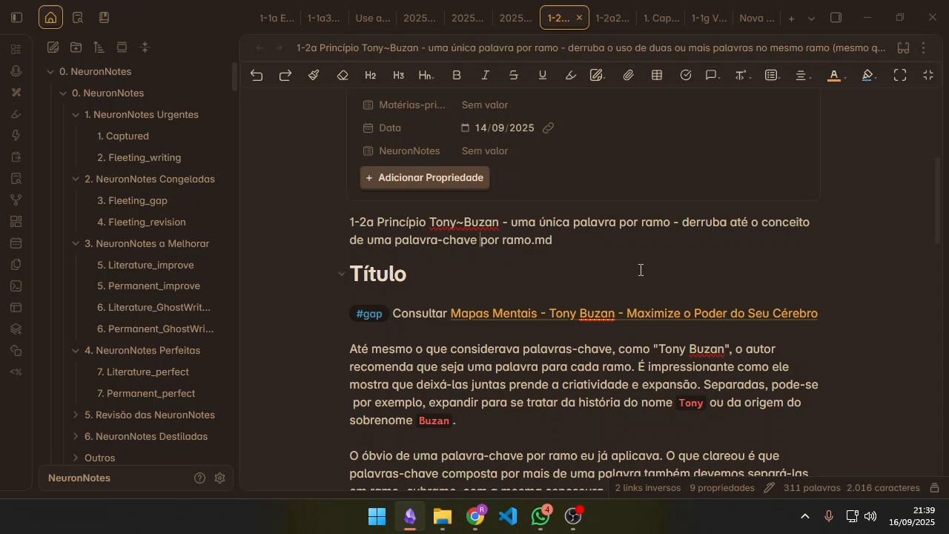
# Step: Switch the 1-2a note to reading view, preview the linked Mapas Mentais note, and highlight the first body paragraph
pyautogui.scroll(-2, 631, 259)
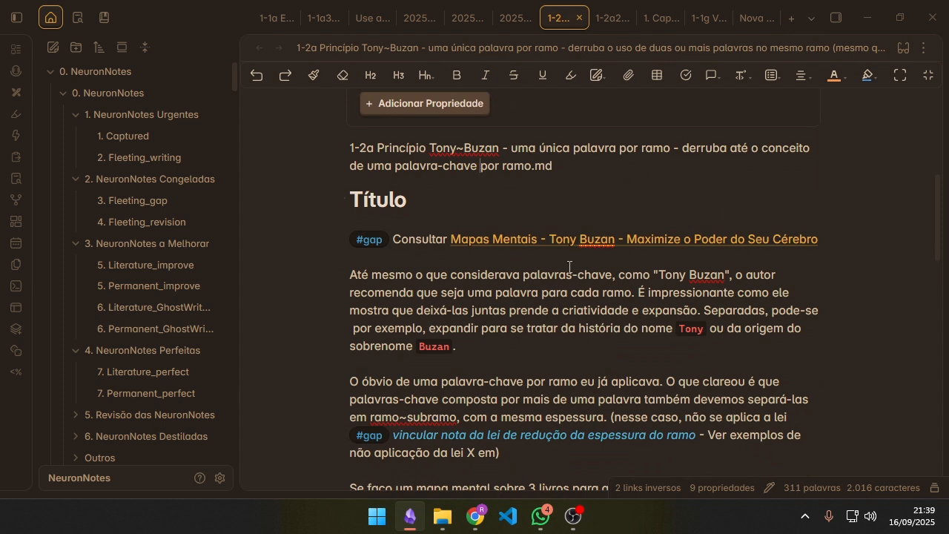
pyautogui.hotkey('ctrl', 'e')
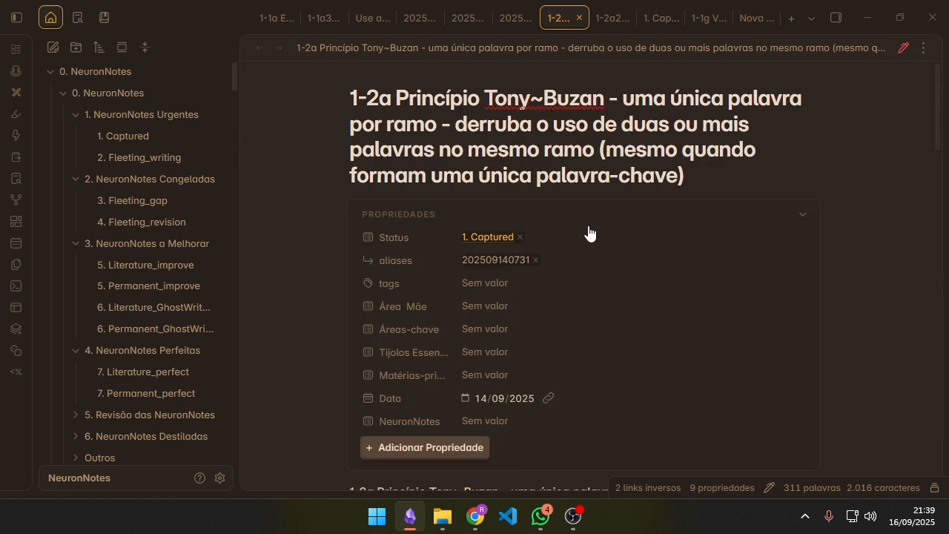
pyautogui.scroll(-10, 631, 256)
pyautogui.scroll(10, 664, 267)
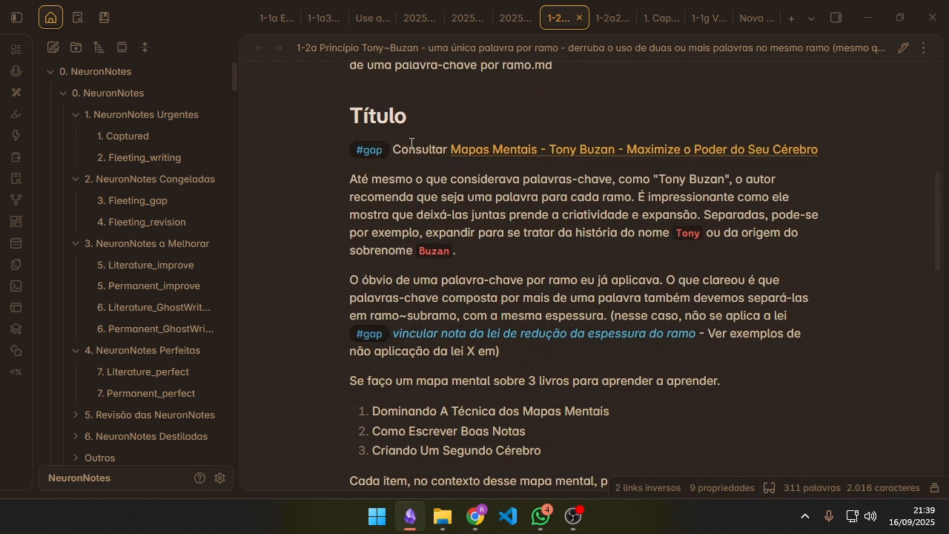
pyautogui.moveTo(619, 147)
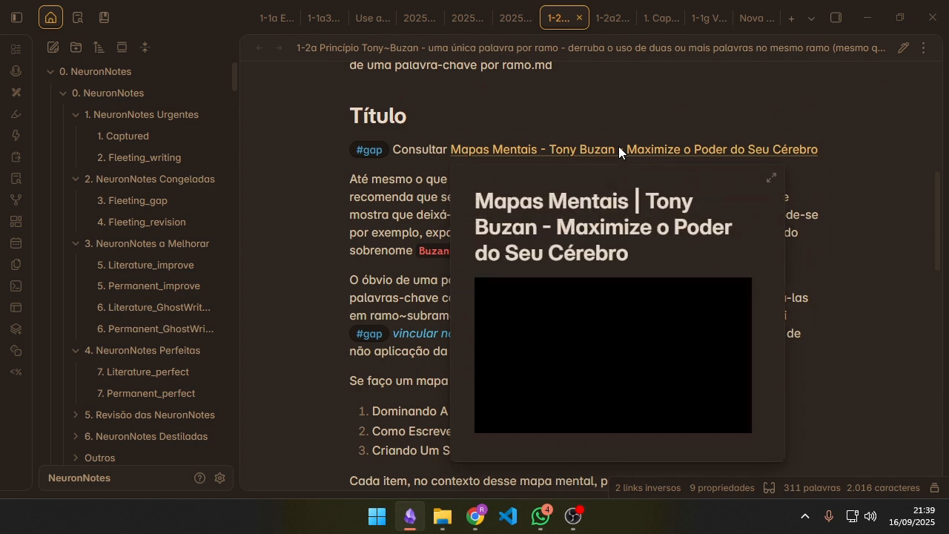
pyautogui.click(588, 369)
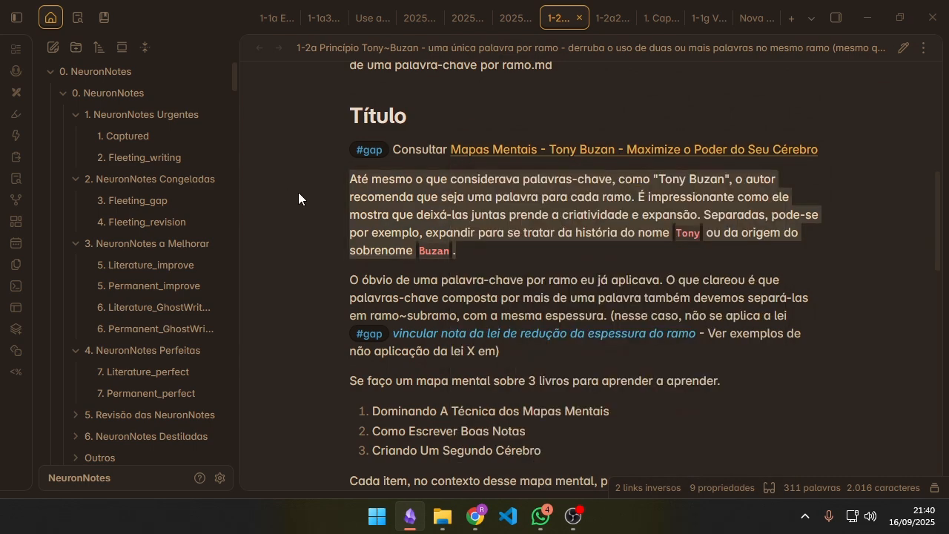
# Step: Read through the 1-2a note from the old title line to the File list below the body
pyautogui.scroll(5, 503, 218)
pyautogui.scroll(-2, 576, 230)
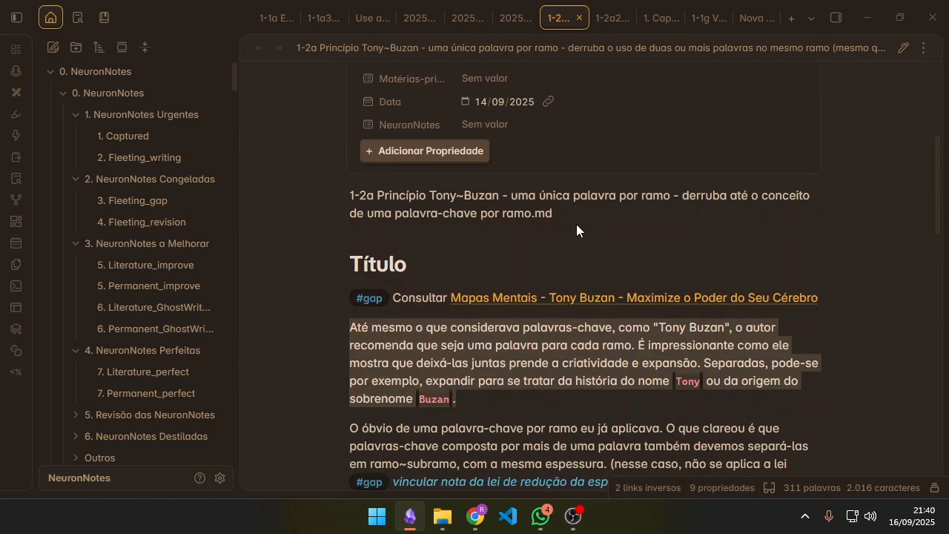
pyautogui.moveTo(512, 376); pyautogui.dragTo(481, 378)
pyautogui.scroll(-4, 545, 321)
pyautogui.scroll(-3, 652, 204)
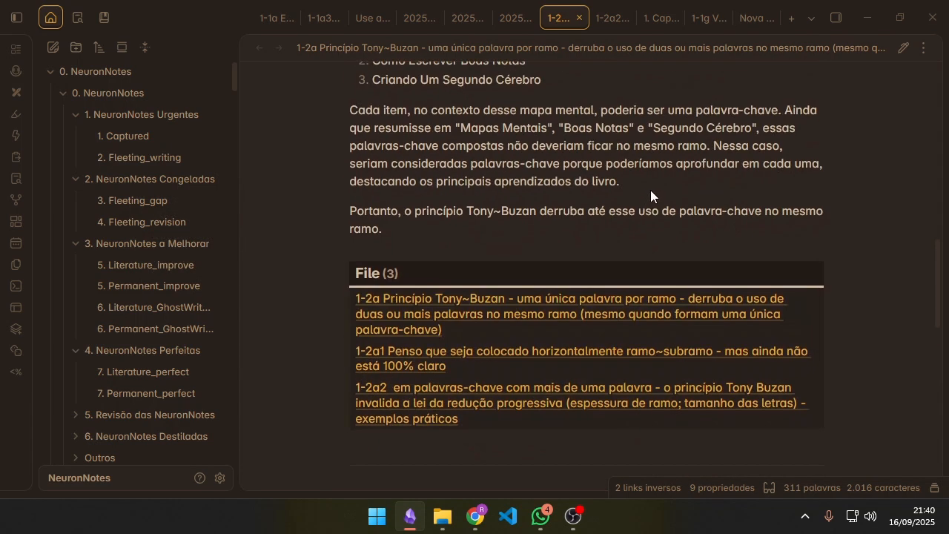
pyautogui.scroll(7, 651, 197)
pyautogui.moveTo(579, 195); pyautogui.dragTo(677, 199)
pyautogui.scroll(-1, 642, 259)
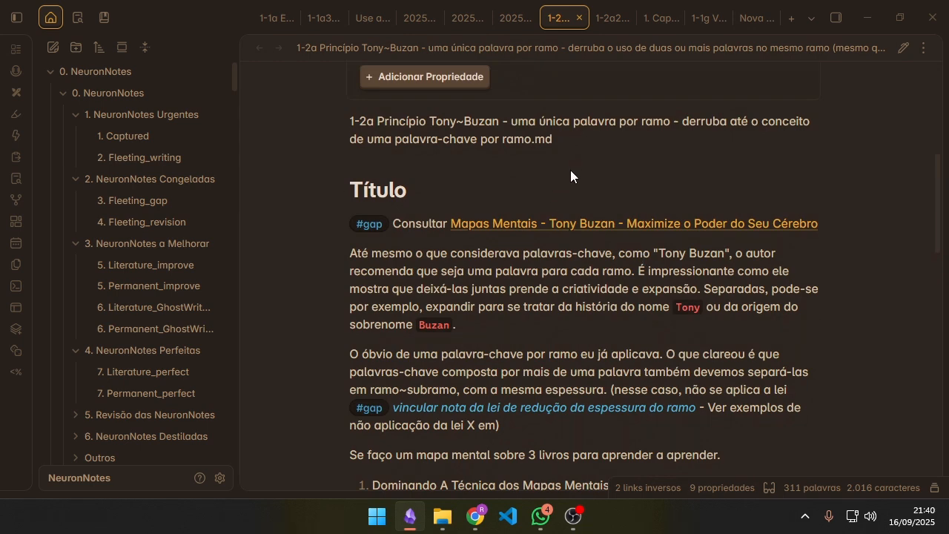
# Step: Compare the old title line with the first body paragraphs of the 1-2a note
pyautogui.scroll(-2, 506, 169)
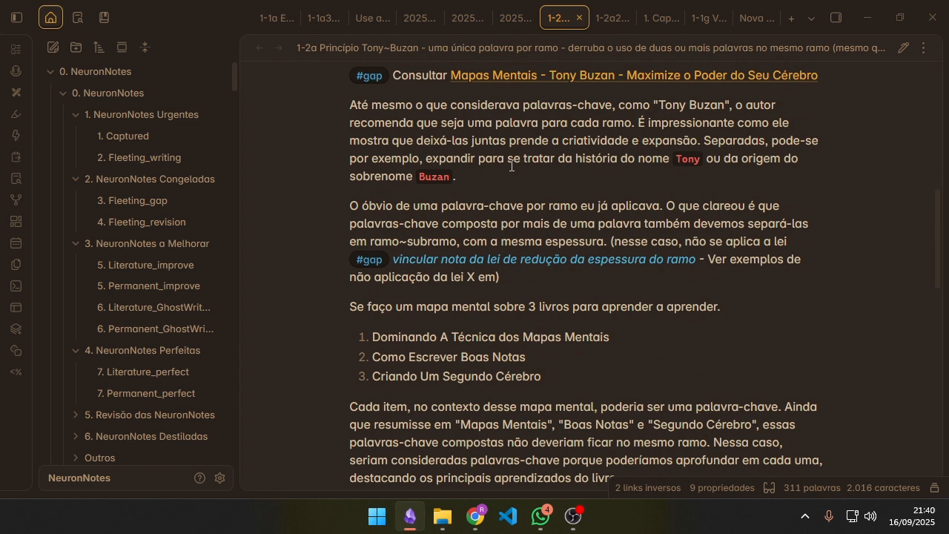
pyautogui.scroll(4, 537, 162)
pyautogui.scroll(-1, 624, 222)
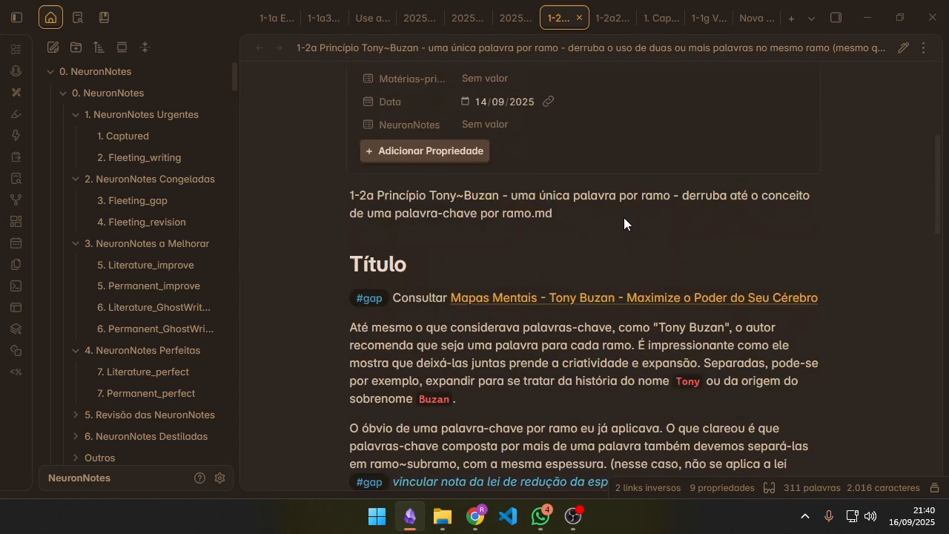
pyautogui.scroll(-1, 646, 356)
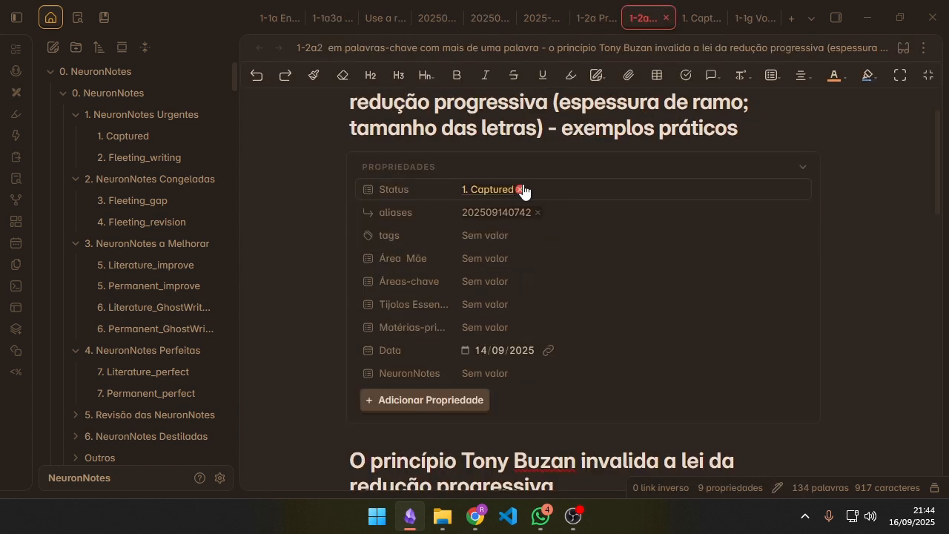
pyautogui.click(525, 190)
# Step: Look over the 1-2a2 note, switch back to the 1-2a note, and review its body paragraphs up to the Título heading
pyautogui.scroll(-1, 594, 319)
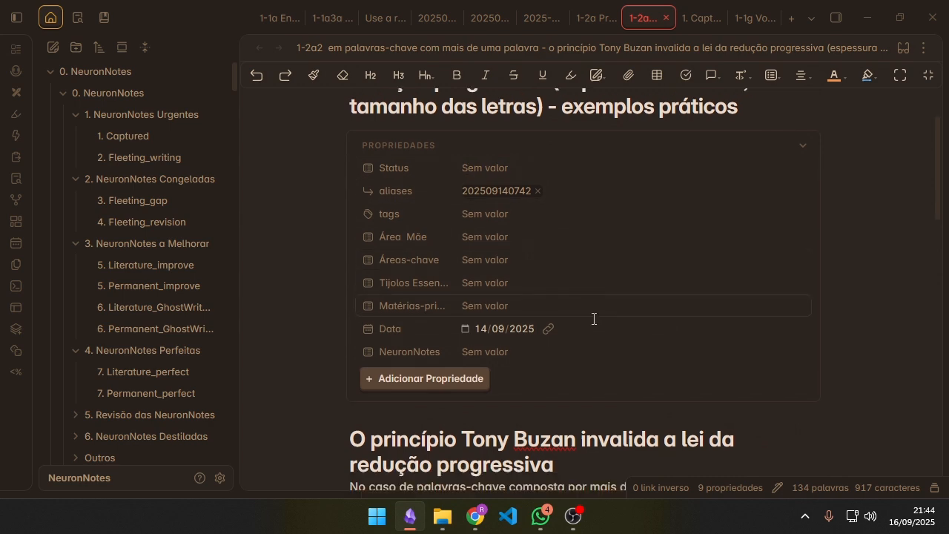
pyautogui.scroll(-2, 594, 319)
pyautogui.click(593, 22)
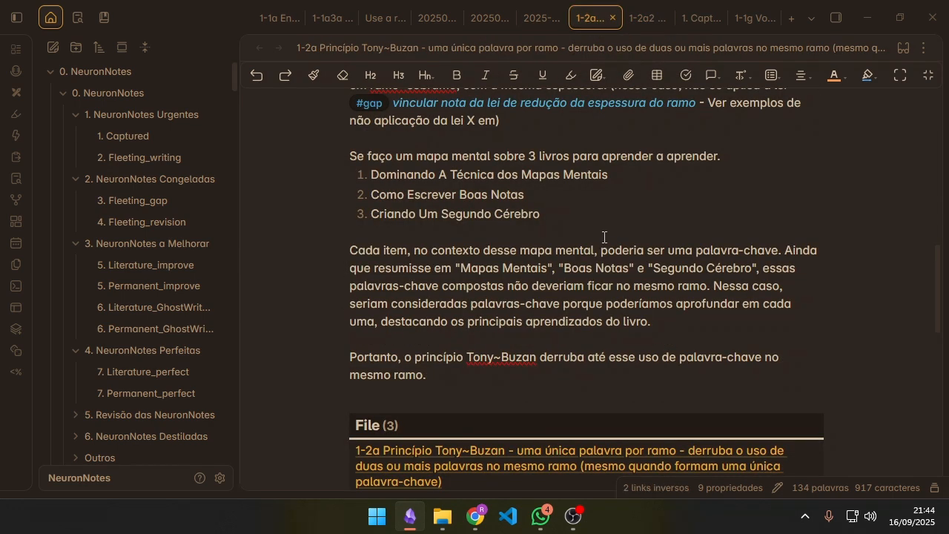
pyautogui.scroll(-3, 596, 248)
pyautogui.scroll(2, 595, 242)
pyautogui.scroll(5, 531, 307)
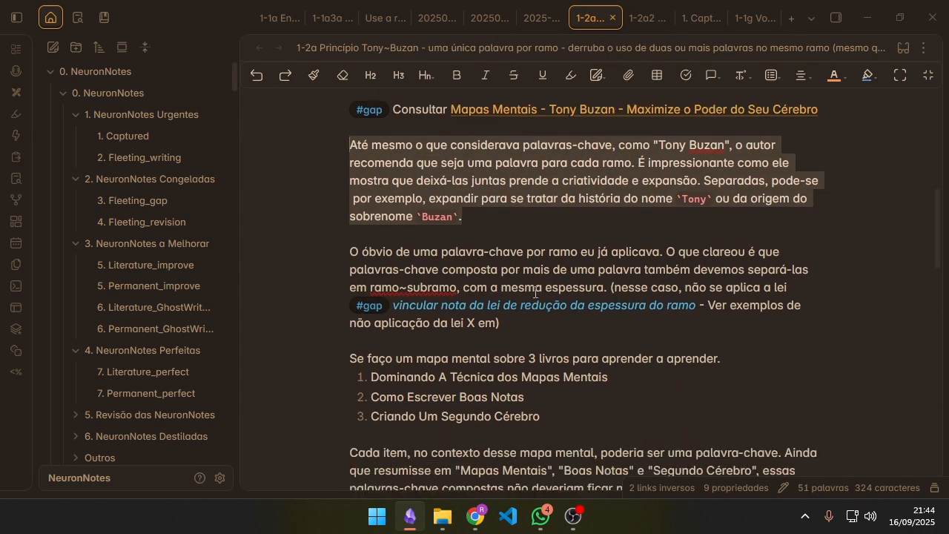
pyautogui.scroll(-3, 523, 349)
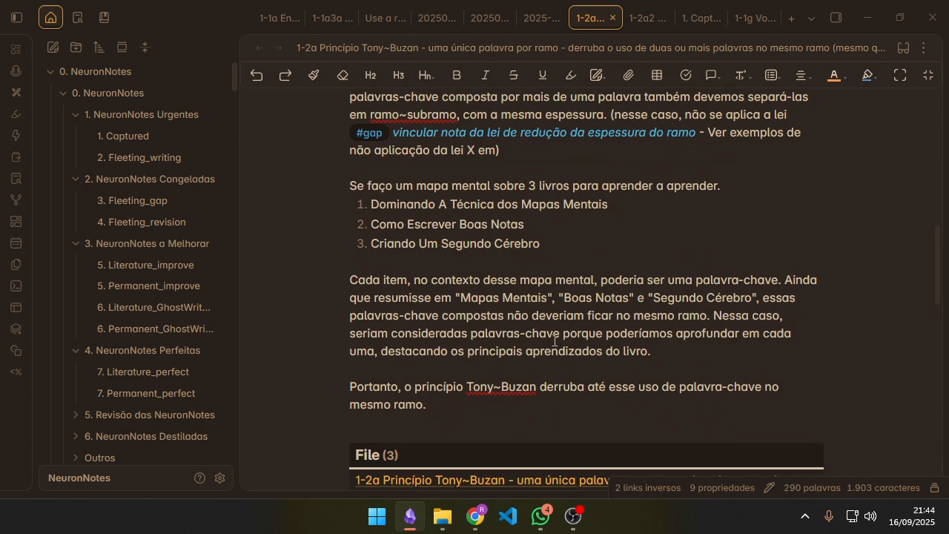
pyautogui.scroll(4, 554, 339)
pyautogui.scroll(-1, 555, 332)
pyautogui.scroll(2, 419, 246)
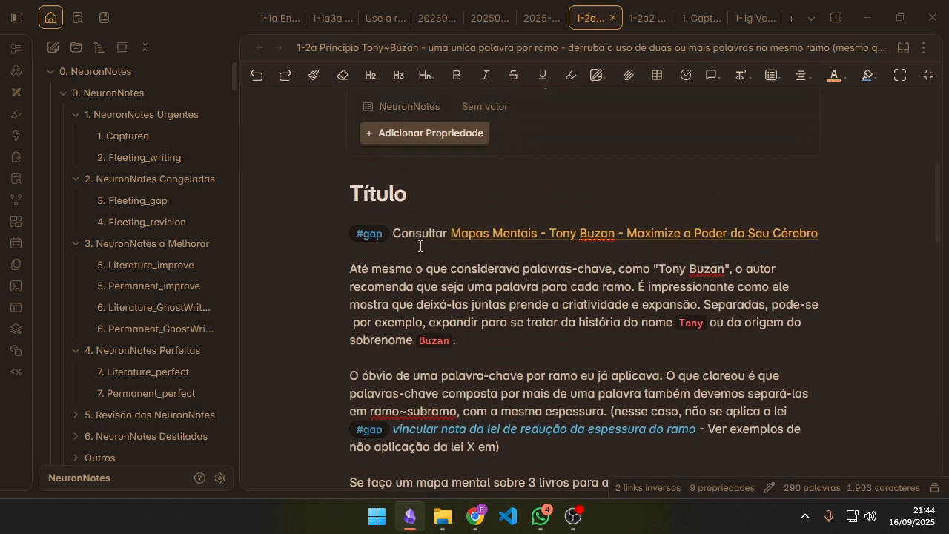
# Step: Highlight the first #gap line, "Consultar Mapas Mentais - Tony Buzan - Maximize o Poder do Seu Cérebro", under the Título heading
pyautogui.moveTo(402, 236); pyautogui.dragTo(837, 243)
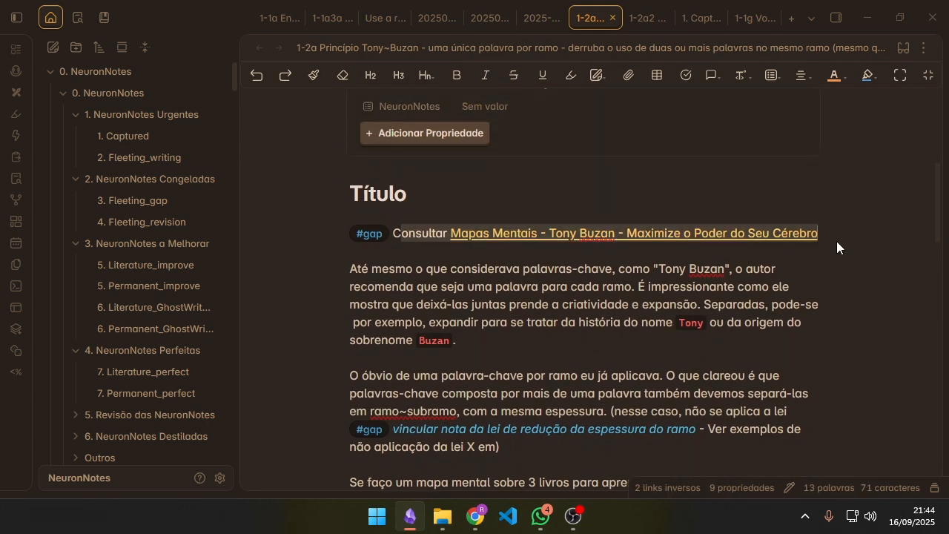
pyautogui.click(600, 306)
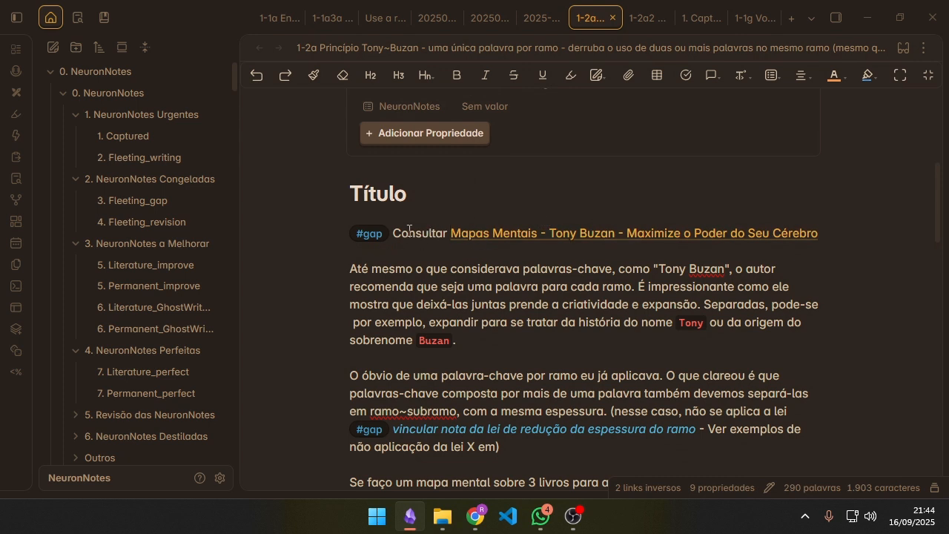
pyautogui.moveTo(409, 231); pyautogui.dragTo(700, 233)
pyautogui.click(488, 258)
# Step: Highlight the second #gap text, "vincular nota da lei de redução da espessura do ramo", in the second body paragraph
pyautogui.scroll(-3, 597, 284)
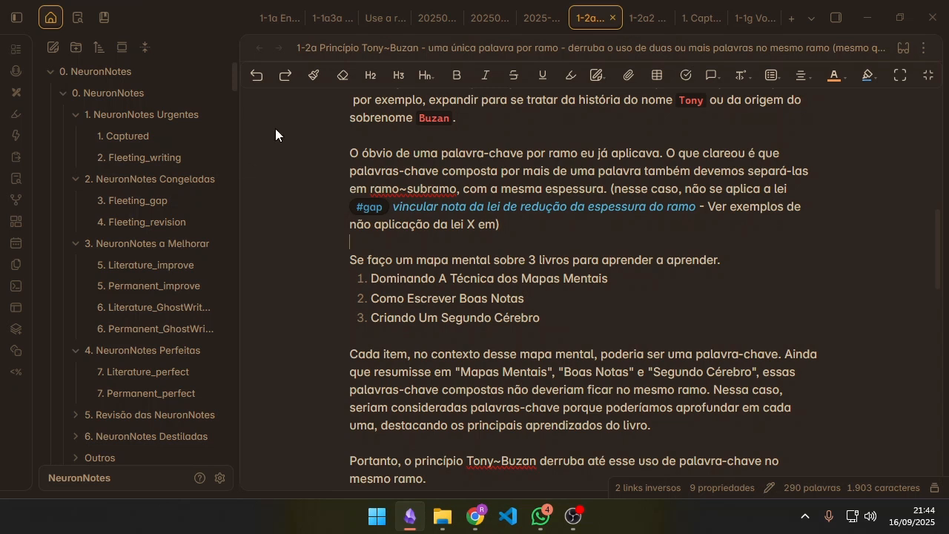
pyautogui.moveTo(417, 221); pyautogui.dragTo(428, 206)
pyautogui.click(626, 238)
pyautogui.moveTo(702, 207); pyautogui.dragTo(454, 208)
pyautogui.click(684, 243)
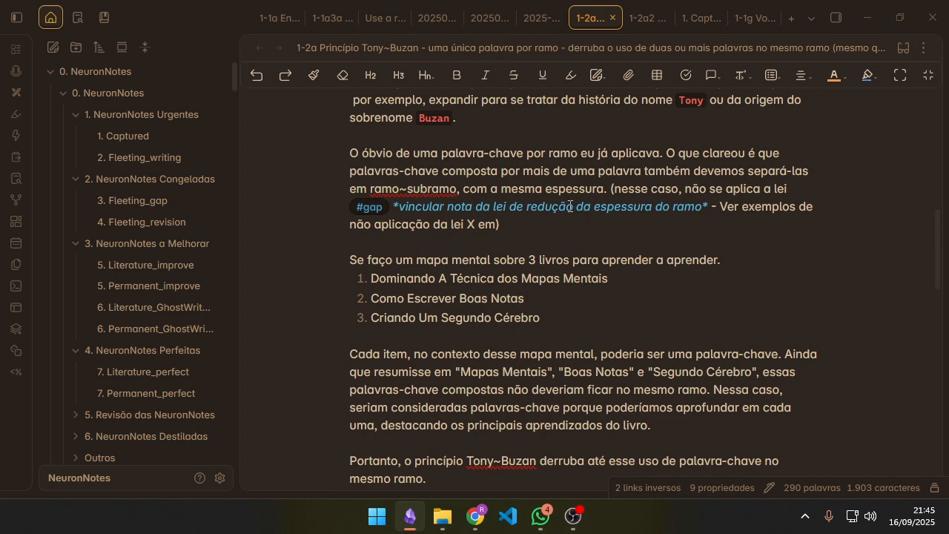
pyautogui.moveTo(570, 206); pyautogui.dragTo(400, 208)
pyautogui.click(679, 239)
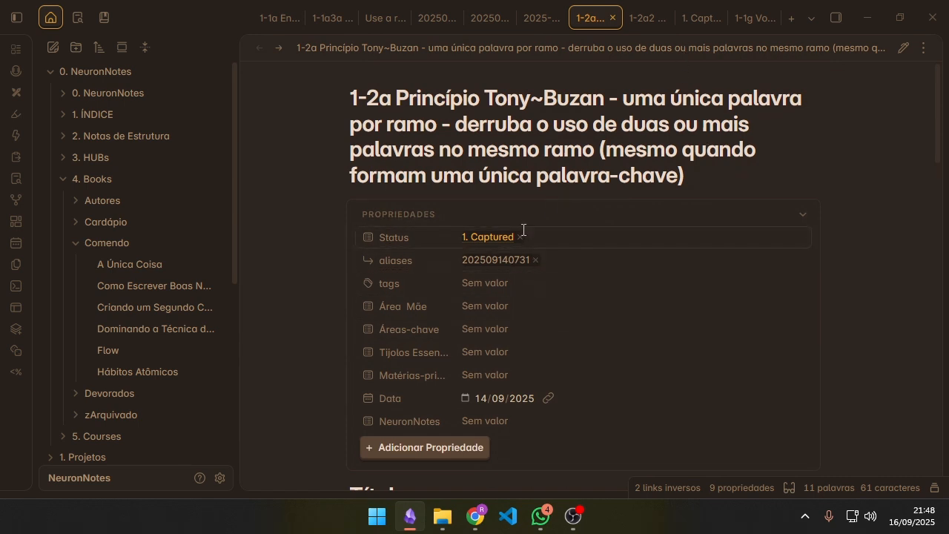
# Step: Create a new NeuronNote in a new tab and look over its template sections and properties
pyautogui.click(791, 20)
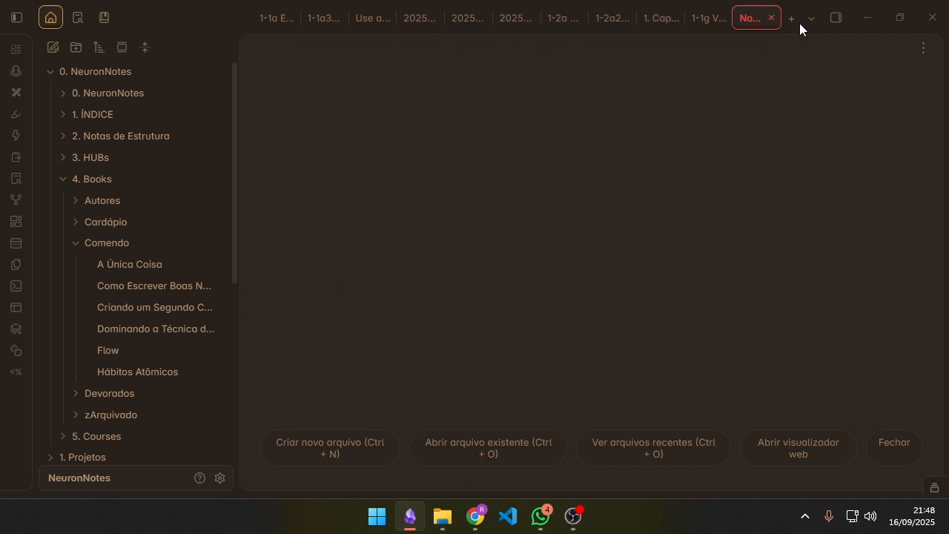
pyautogui.hotkey('ctrl', 'n')
pyautogui.scroll(-5, 514, 304)
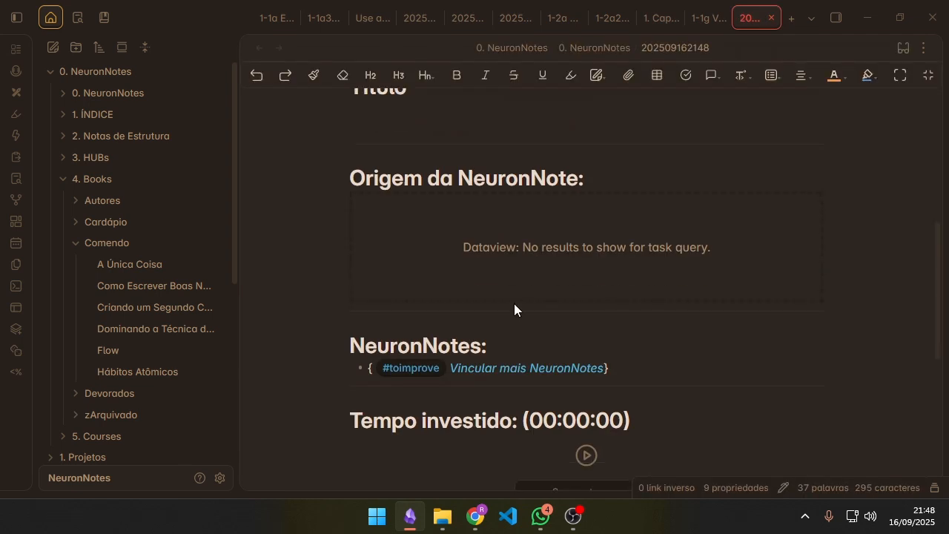
pyautogui.scroll(5, 499, 186)
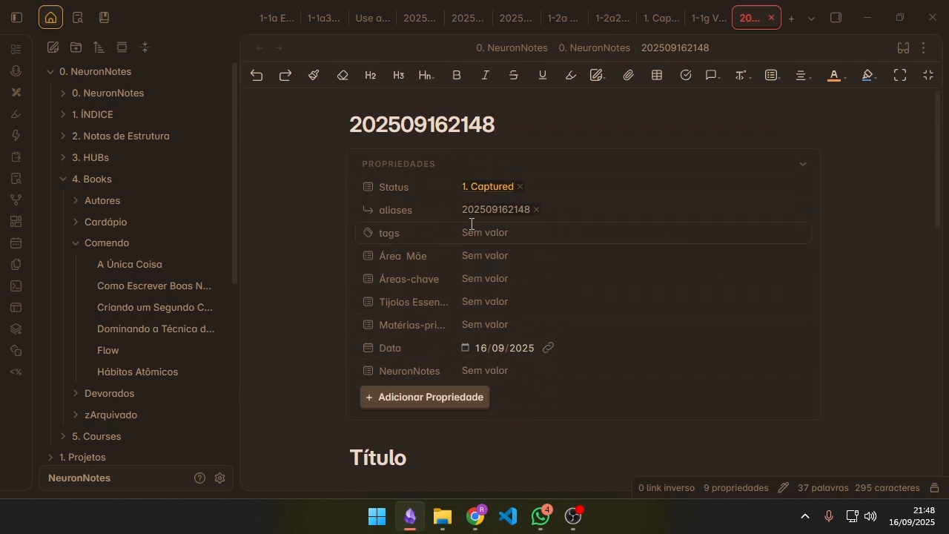
# Step: Open the new note's 1. Captured status page, fold "Notas Capturadas no Sistema NeuronNotes", and examine the table of captured NeuronNotes
pyautogui.click(489, 187)
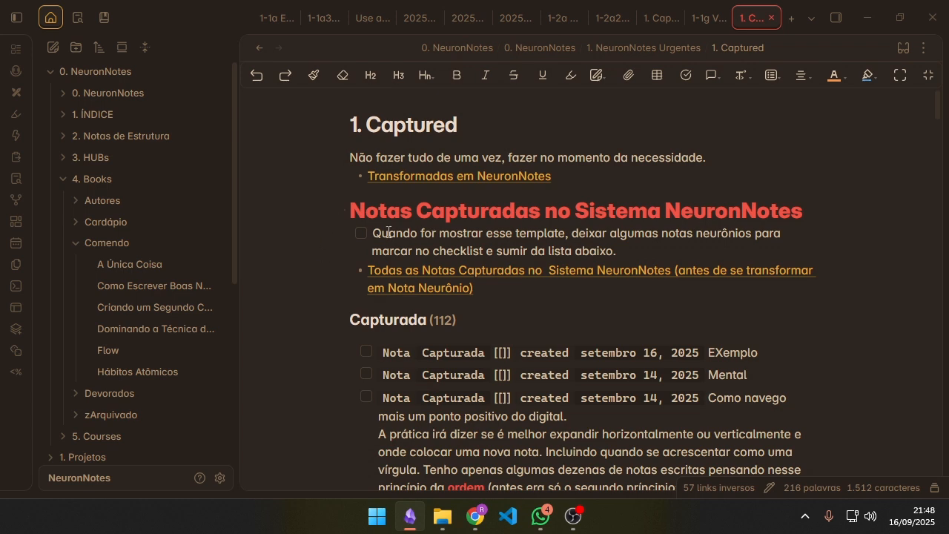
pyautogui.click(340, 210)
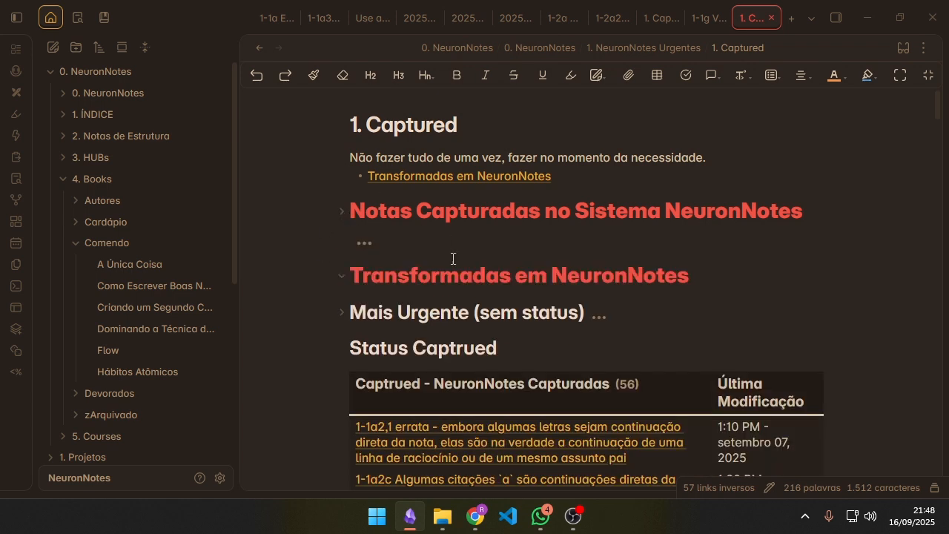
pyautogui.scroll(-5, 528, 256)
pyautogui.scroll(-2, 583, 222)
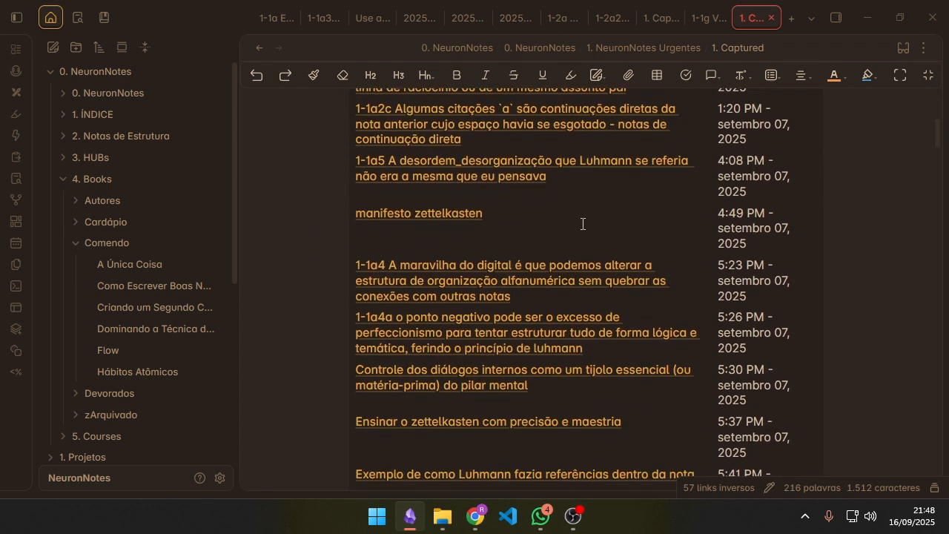
pyautogui.scroll(3, 777, 211)
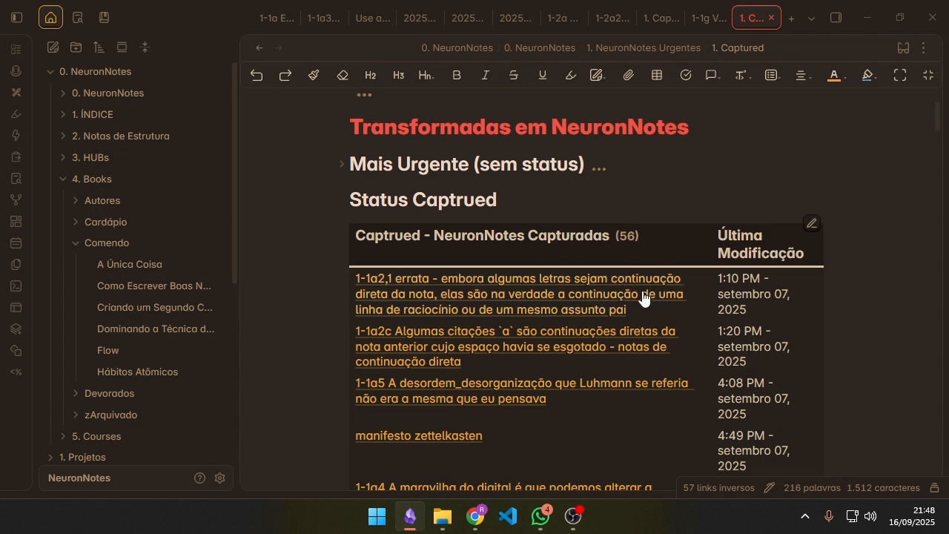
pyautogui.scroll(-2, 435, 275)
pyautogui.scroll(-10, 531, 292)
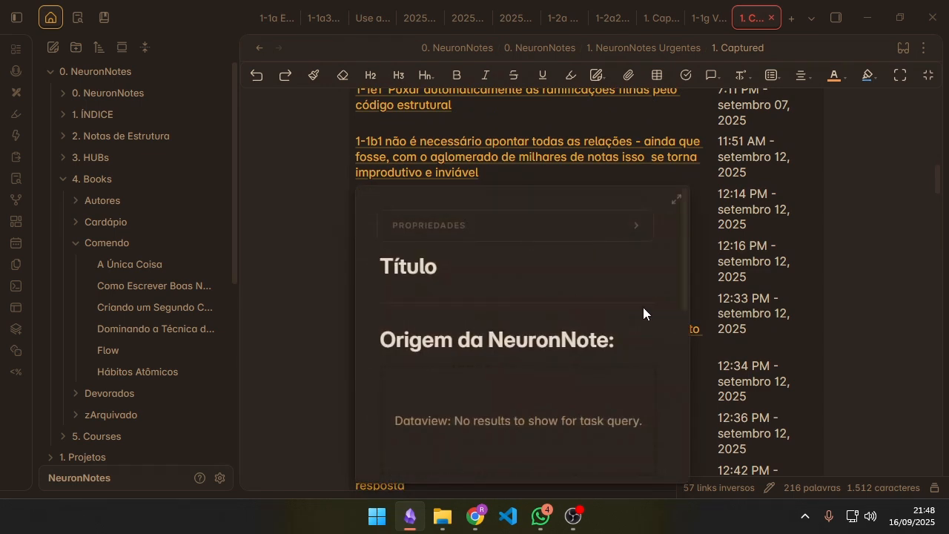
pyautogui.scroll(10, 668, 271)
pyautogui.scroll(8, 673, 263)
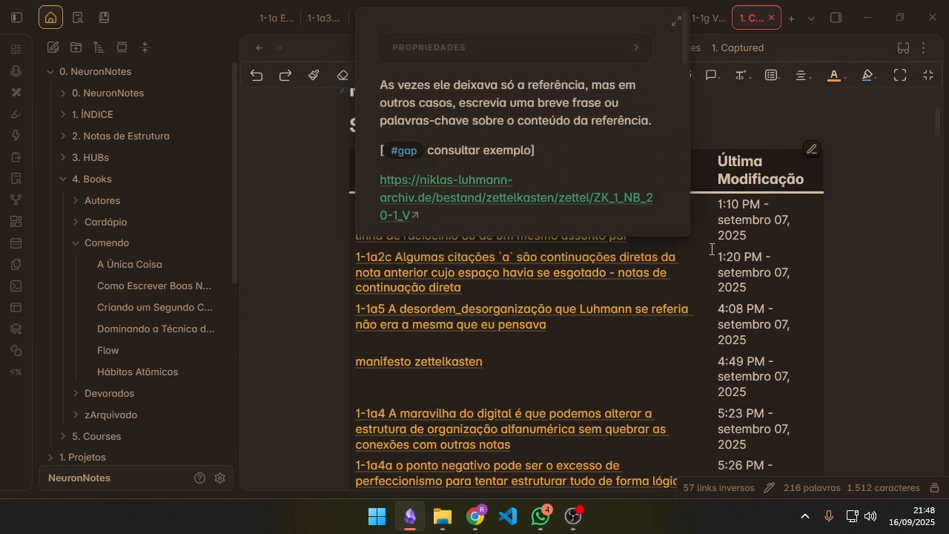
pyautogui.scroll(-3, 674, 337)
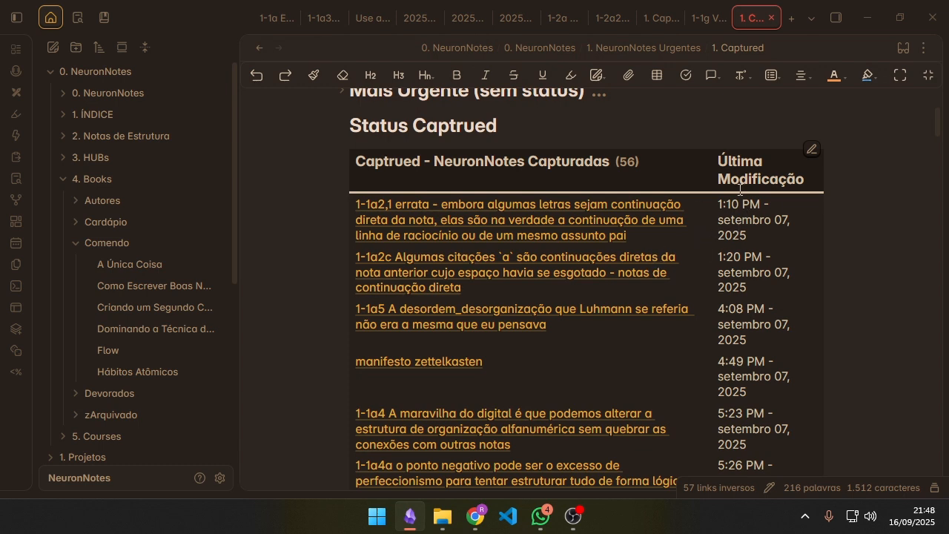
# Step: Return to the 1-2a note through the open notes and review its body for remaining #gap items
pyautogui.click(652, 23)
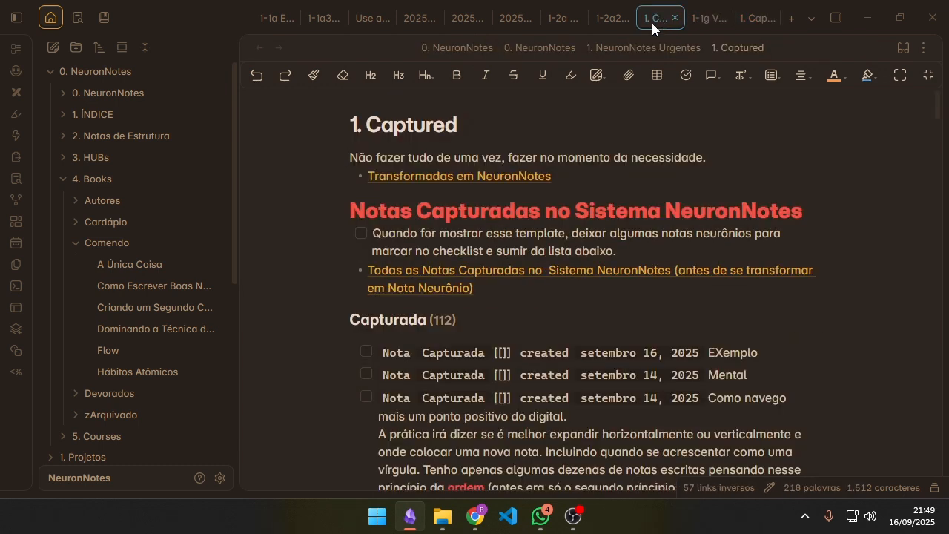
pyautogui.click(615, 26)
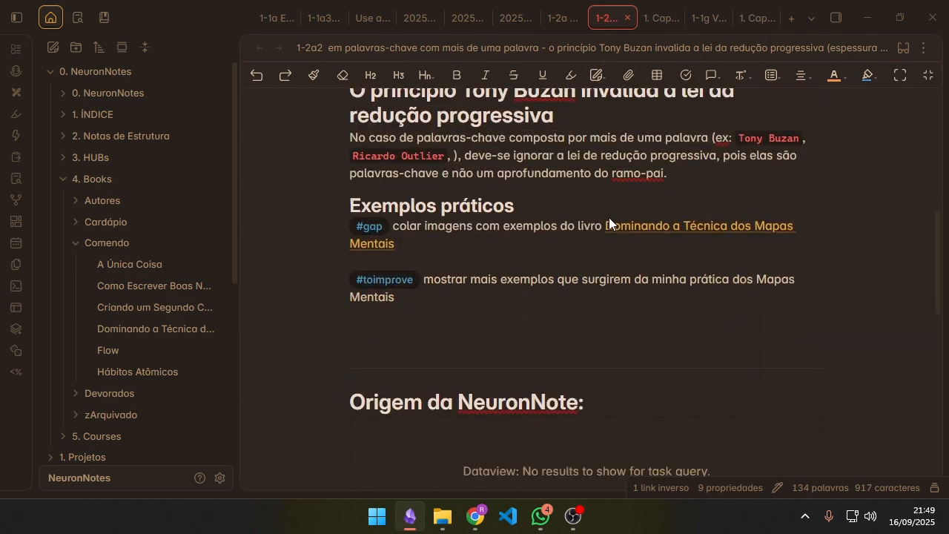
pyautogui.scroll(-1, 668, 148)
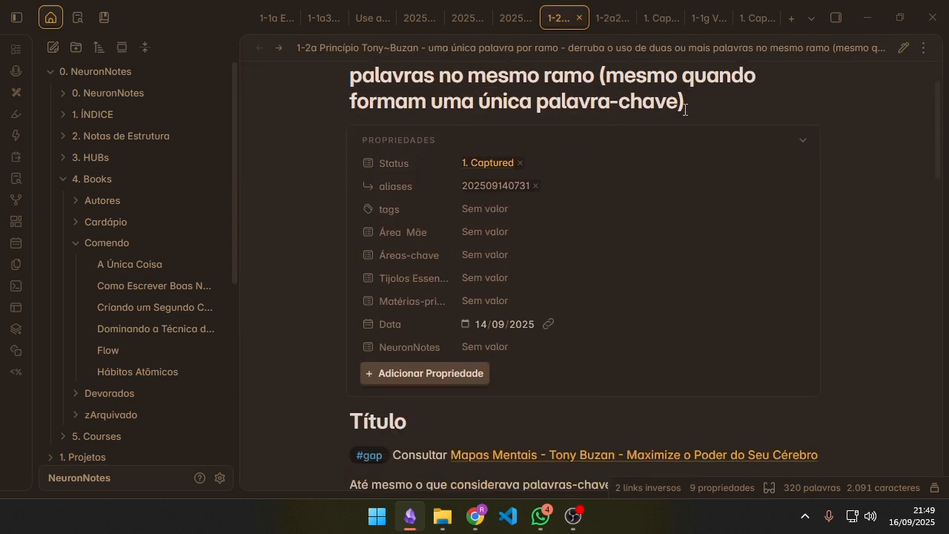
pyautogui.scroll(1, 707, 113)
pyautogui.scroll(-9, 592, 299)
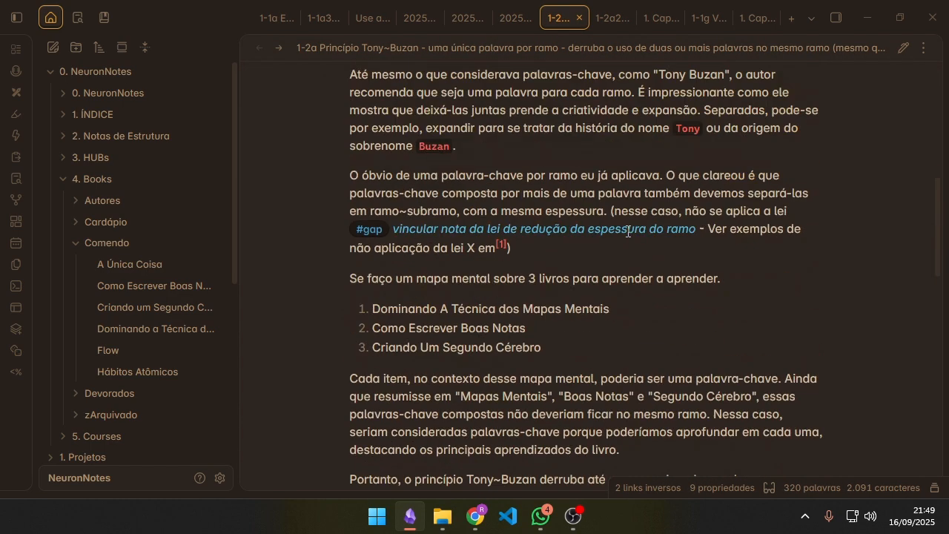
pyautogui.scroll(-2, 592, 299)
pyautogui.scroll(9, 637, 187)
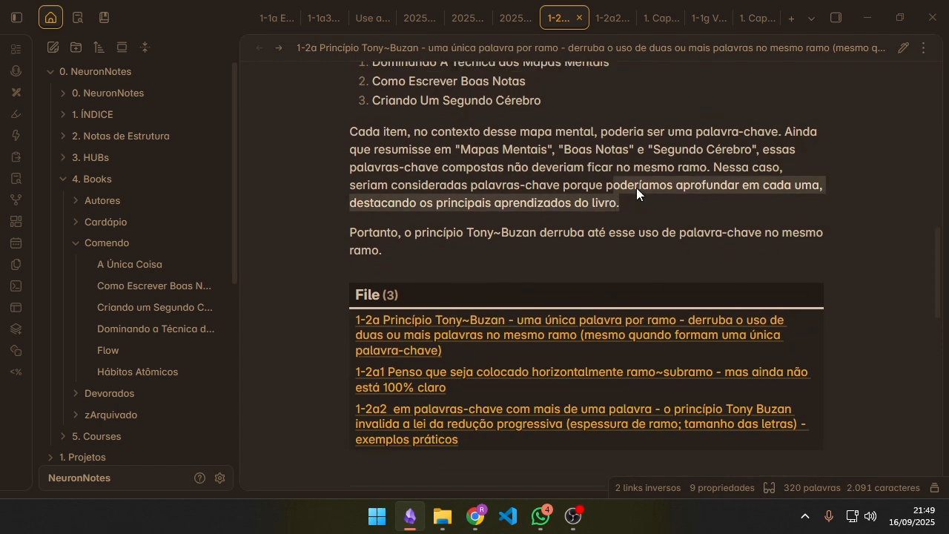
pyautogui.scroll(-5, 673, 230)
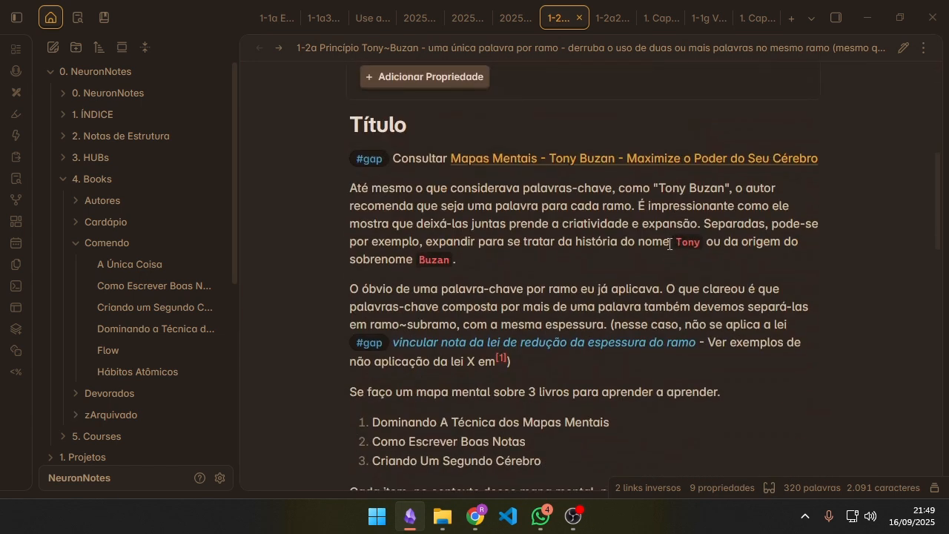
pyautogui.scroll(-1, 655, 237)
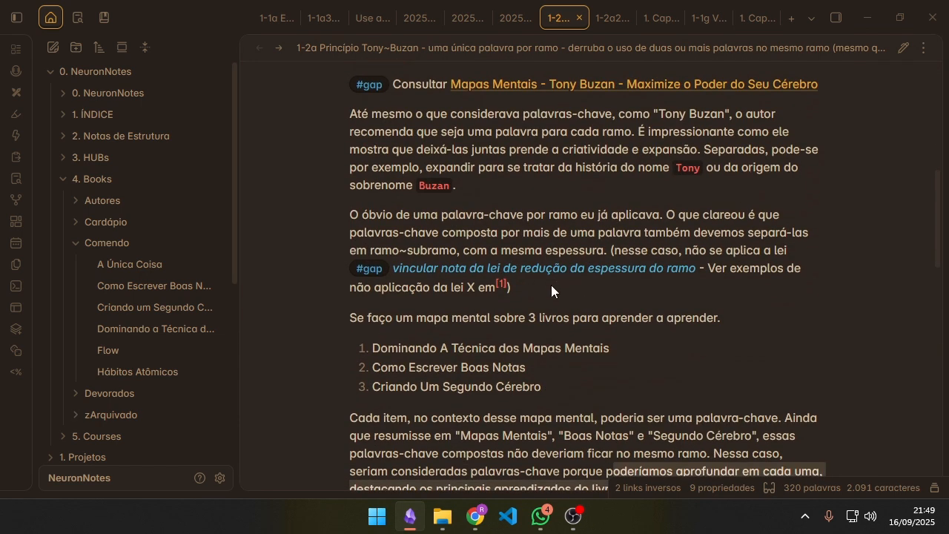
# Step: Replace the 1-2a note's Status value 1. Captured with 3. Fleeting_gap and dismiss the remaining status suggestions
pyautogui.scroll(6, 520, 274)
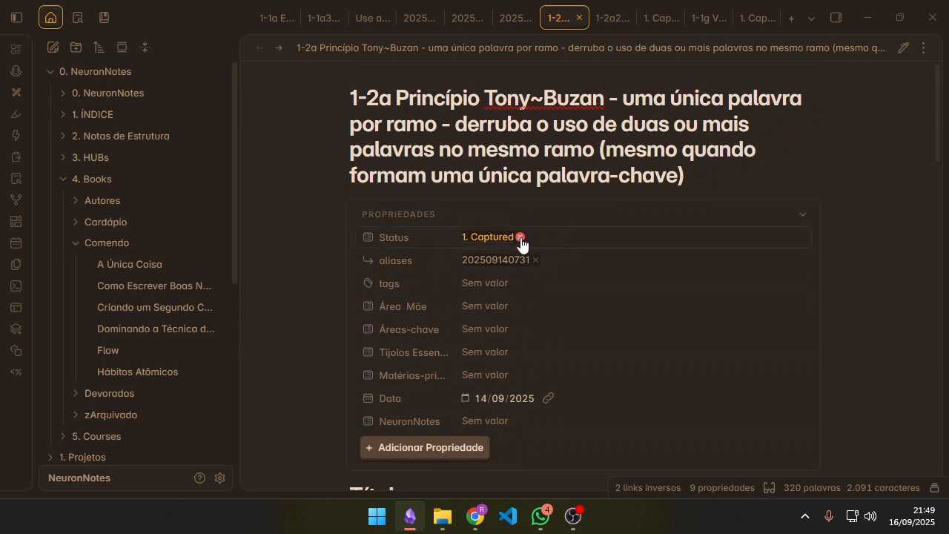
pyautogui.click(521, 244)
pyautogui.click(536, 312)
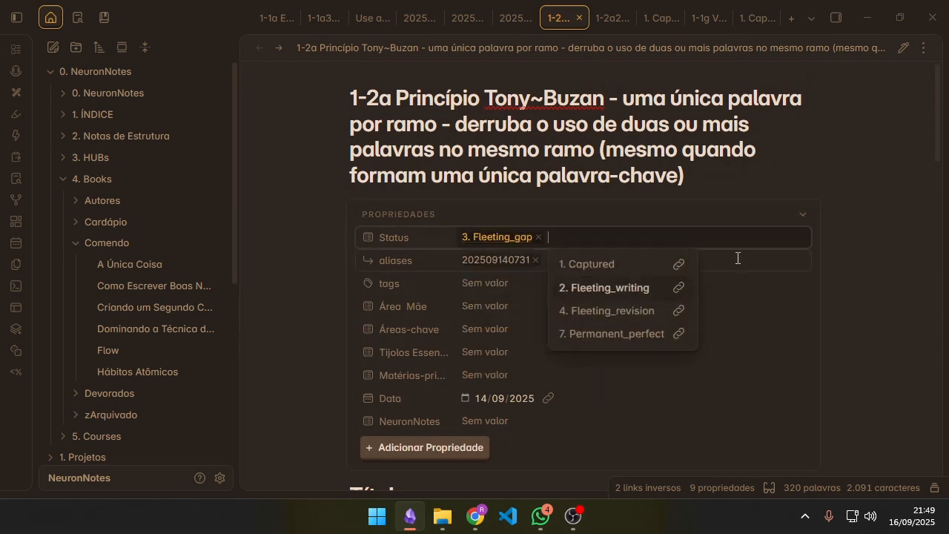
pyautogui.scroll(-8, 682, 207)
pyautogui.scroll(2, 576, 276)
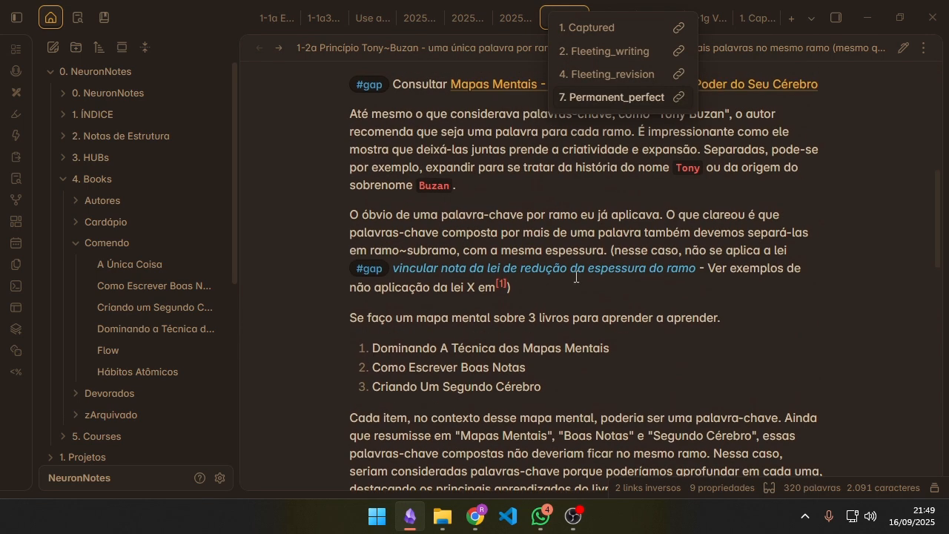
pyautogui.click(538, 189)
# Step: Review the closing paragraphs and the File list of the 1-2a note
pyautogui.scroll(-4, 544, 210)
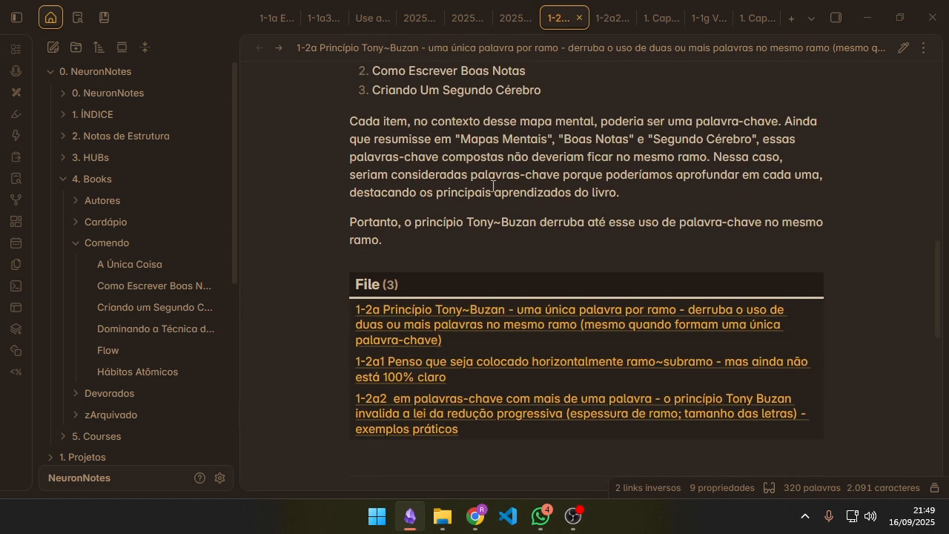
pyautogui.scroll(4, 520, 159)
pyautogui.scroll(-4, 512, 194)
pyautogui.scroll(-1, 505, 230)
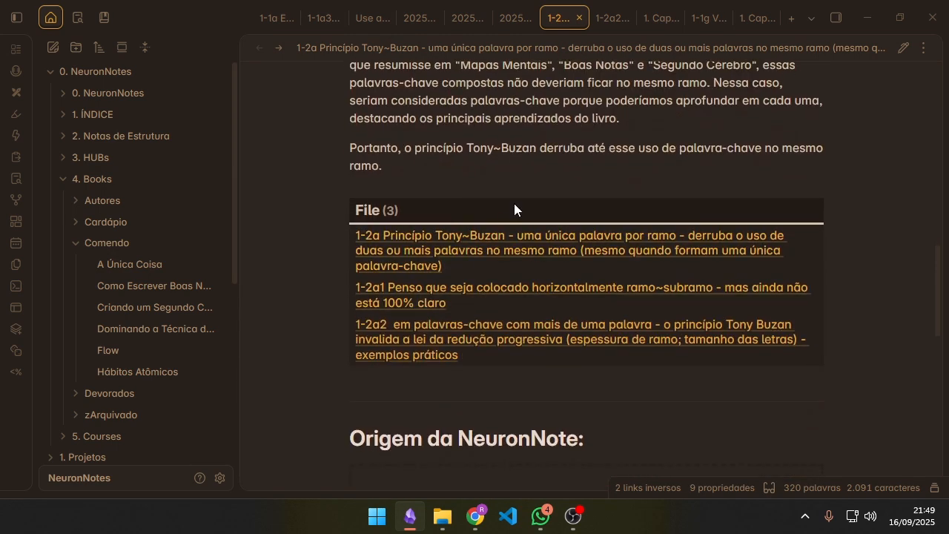
# Step: Recheck the 1-2a note's body and replace its Status value 3. Fleeting_gap with 4. Fleeting_revision
pyautogui.scroll(5, 466, 185)
pyautogui.scroll(-2, 532, 189)
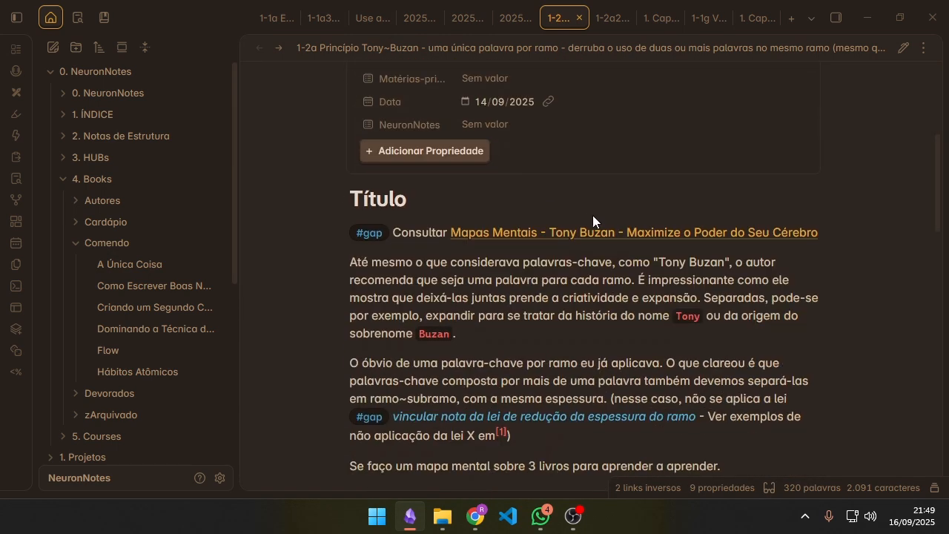
pyautogui.scroll(-5, 534, 270)
pyautogui.scroll(7, 550, 265)
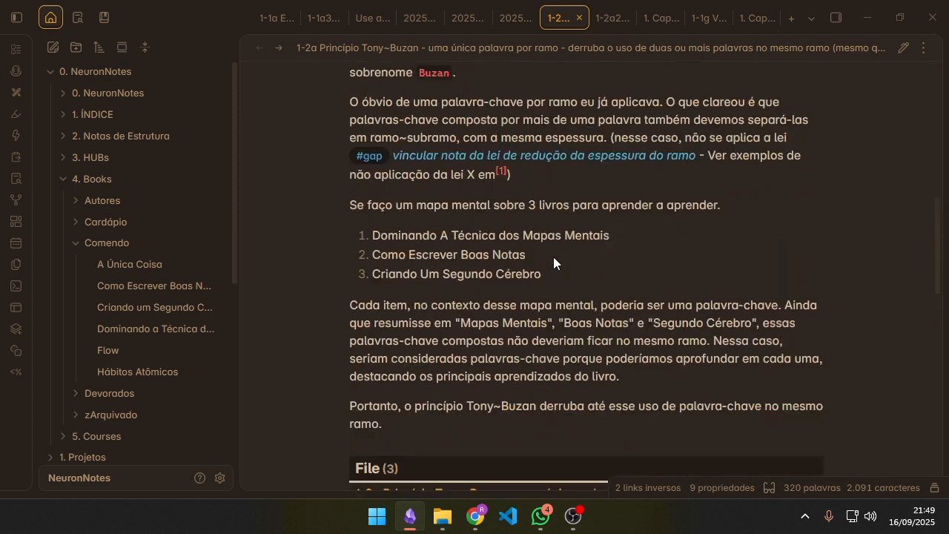
pyautogui.scroll(2, 553, 253)
pyautogui.click(539, 237)
pyautogui.click(515, 238)
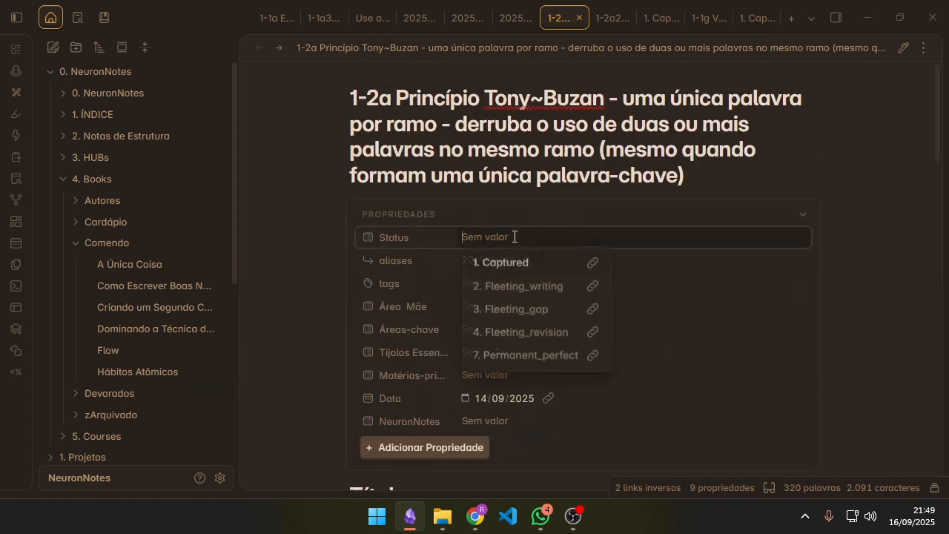
pyautogui.click(552, 334)
# Step: Review the note's text down to the File list and change its Status from 4. Fleeting_revision to 3. Fleeting_gap
pyautogui.scroll(-4, 486, 364)
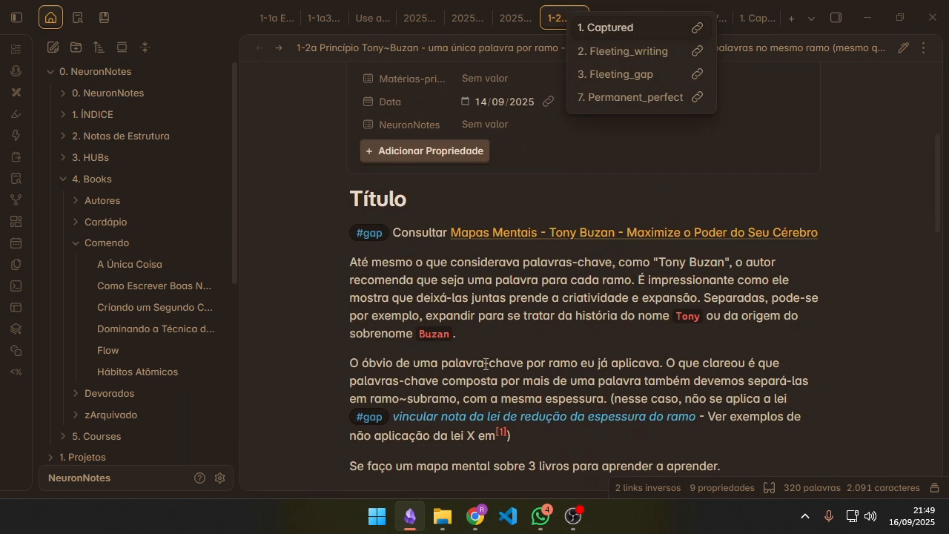
pyautogui.scroll(-4, 583, 348)
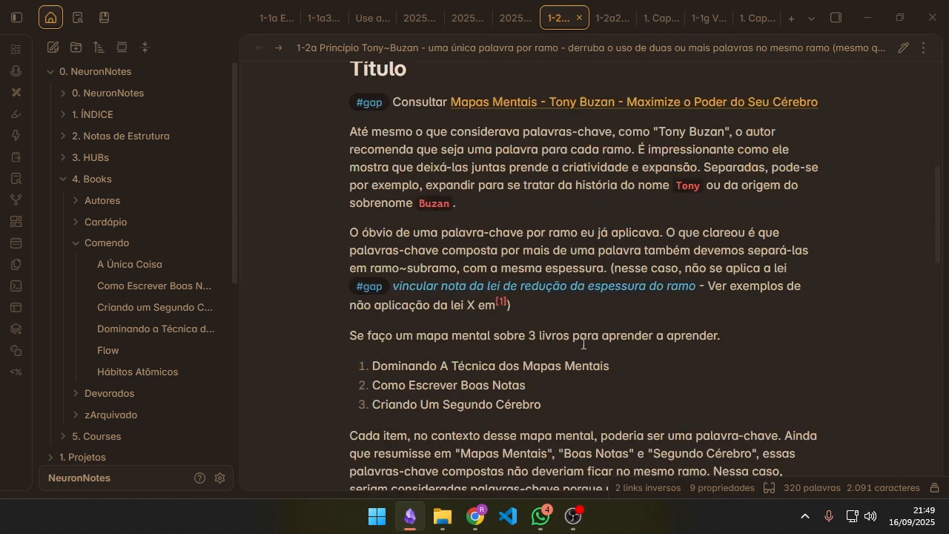
pyautogui.scroll(-4, 556, 296)
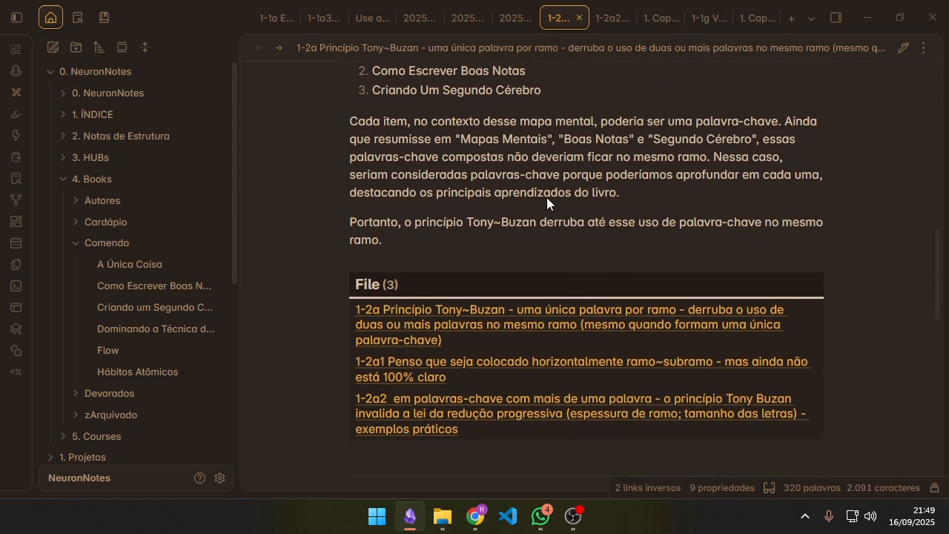
pyautogui.scroll(10, 554, 215)
pyautogui.click(567, 238)
# Step: Check the #gap items in the body, set the note's Status to 1. Captured instead, and dismiss the suggestions
pyautogui.scroll(-5, 568, 364)
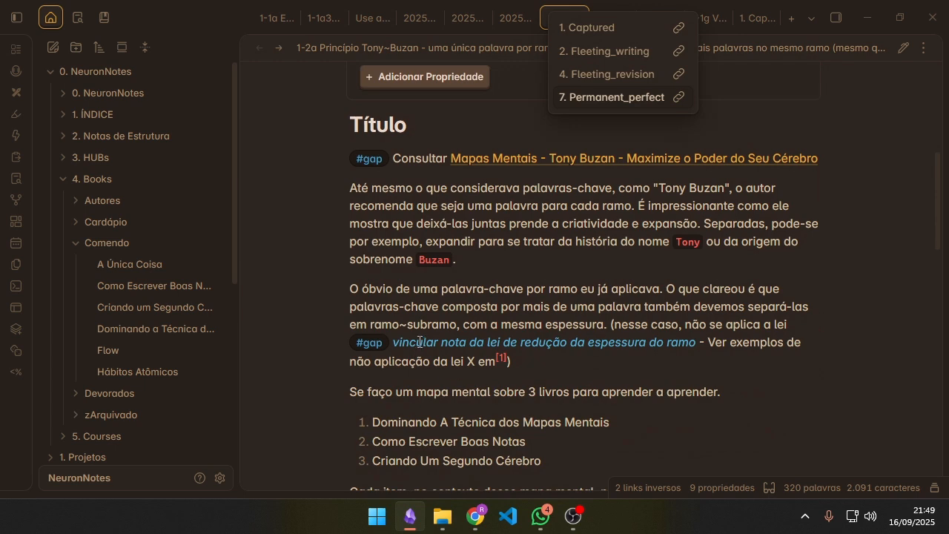
pyautogui.scroll(-1, 606, 323)
pyautogui.scroll(5, 605, 329)
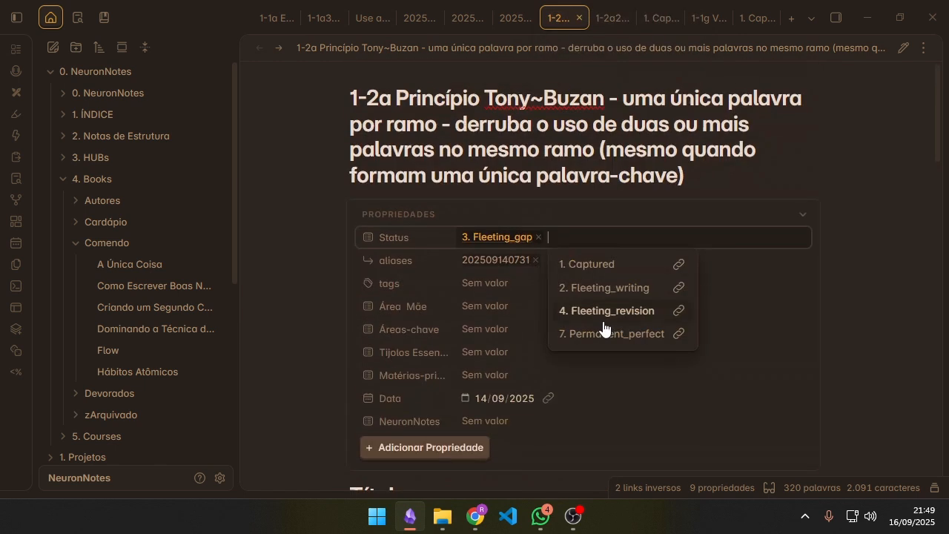
pyautogui.click(587, 270)
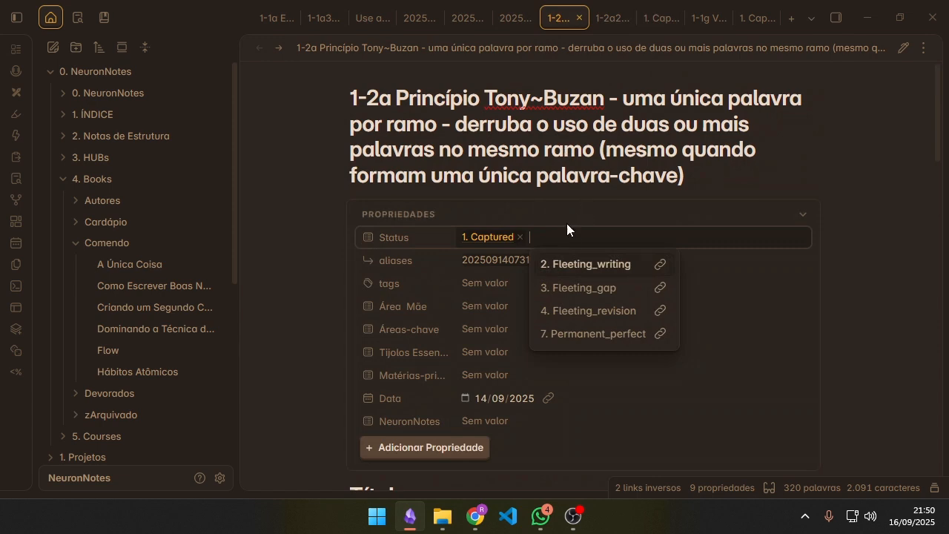
pyautogui.click(602, 163)
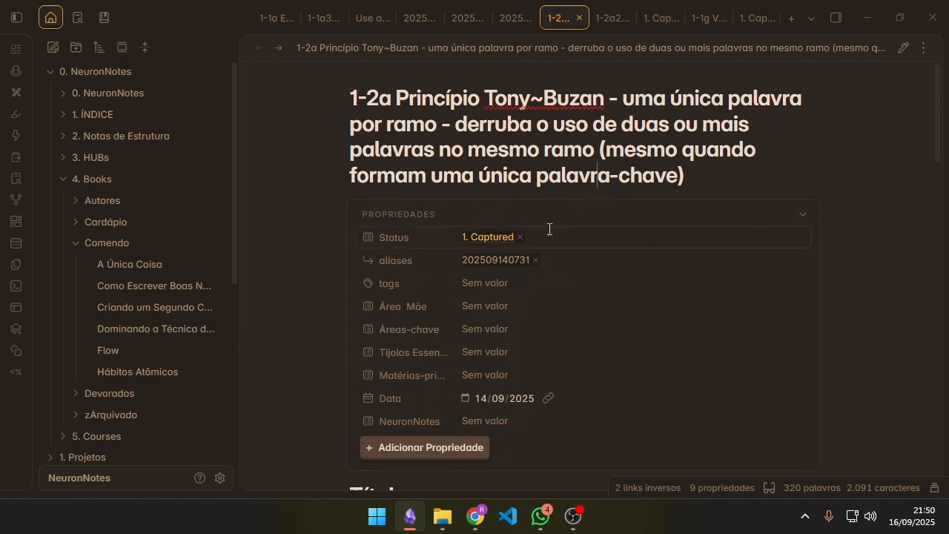
# Step: Examine the opening paragraphs under Título and the #gap line to consult the Tony Buzan mind maps book
pyautogui.scroll(-8, 557, 234)
pyautogui.scroll(3, 491, 207)
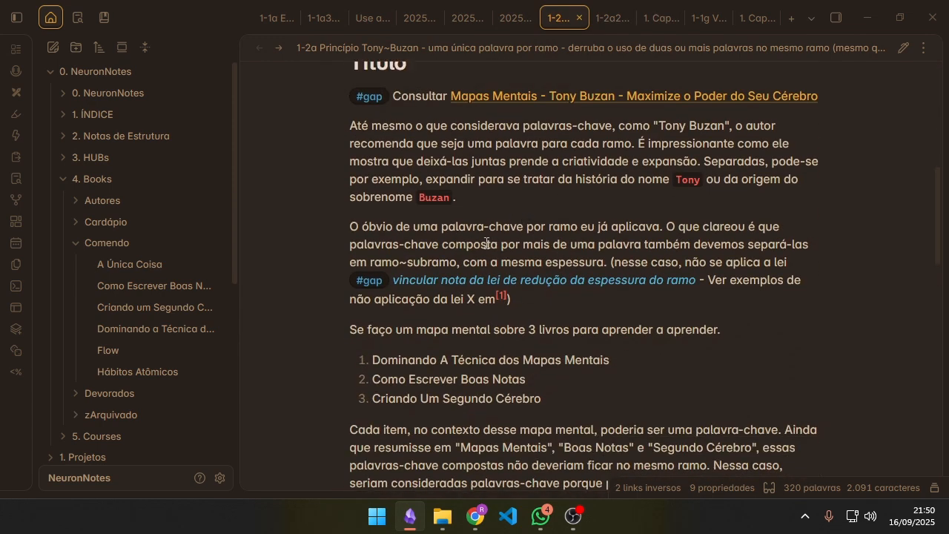
pyautogui.moveTo(471, 415); pyautogui.dragTo(307, 359)
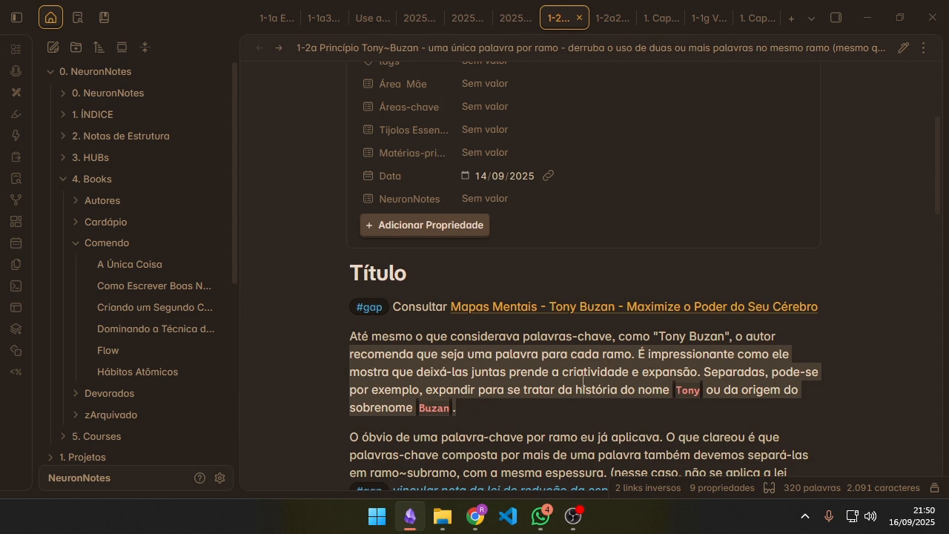
pyautogui.moveTo(472, 437); pyautogui.dragTo(278, 349)
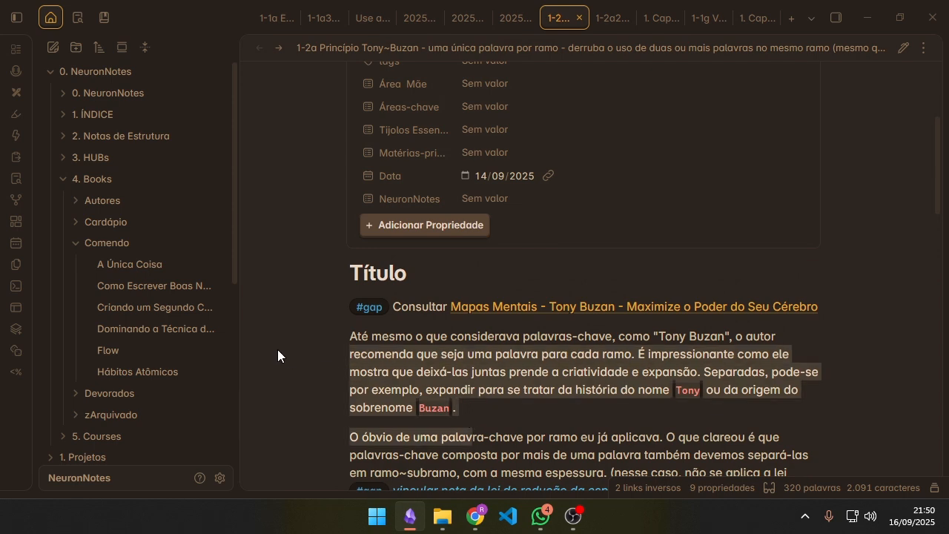
pyautogui.click(487, 411)
pyautogui.scroll(3, 663, 277)
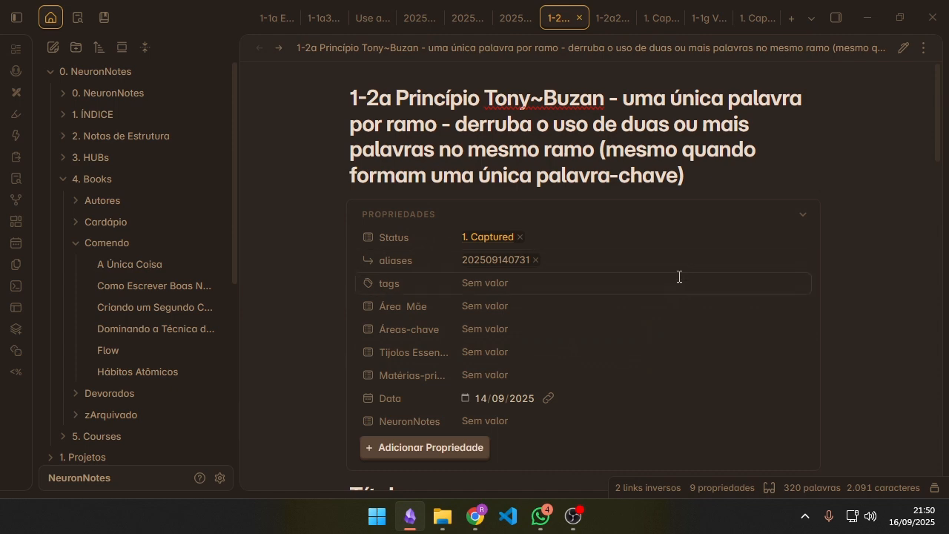
pyautogui.scroll(-5, 316, 267)
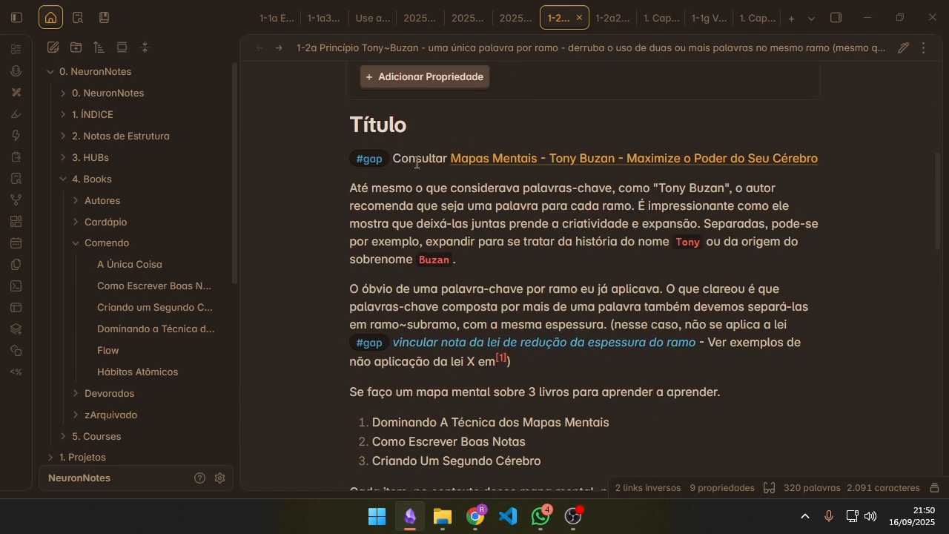
pyautogui.moveTo(416, 163); pyautogui.dragTo(310, 164)
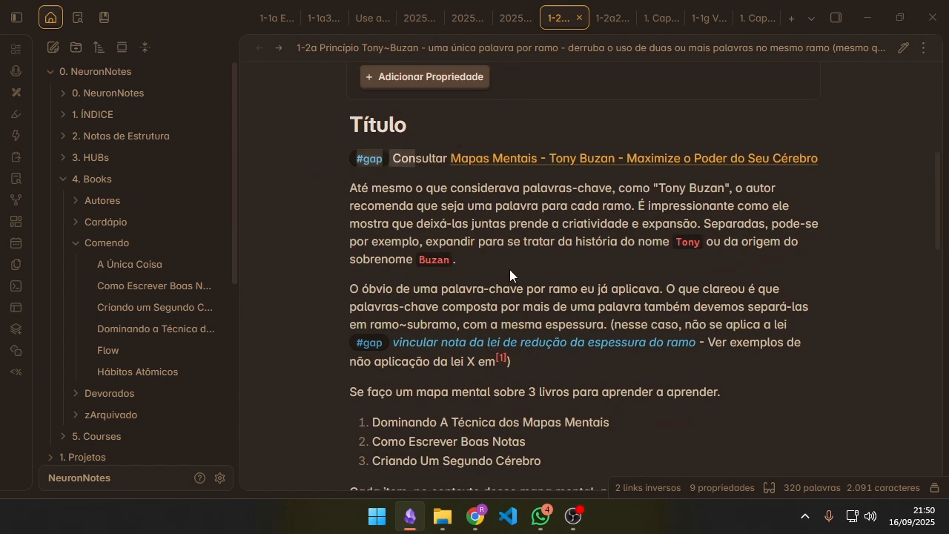
pyautogui.scroll(5, 509, 269)
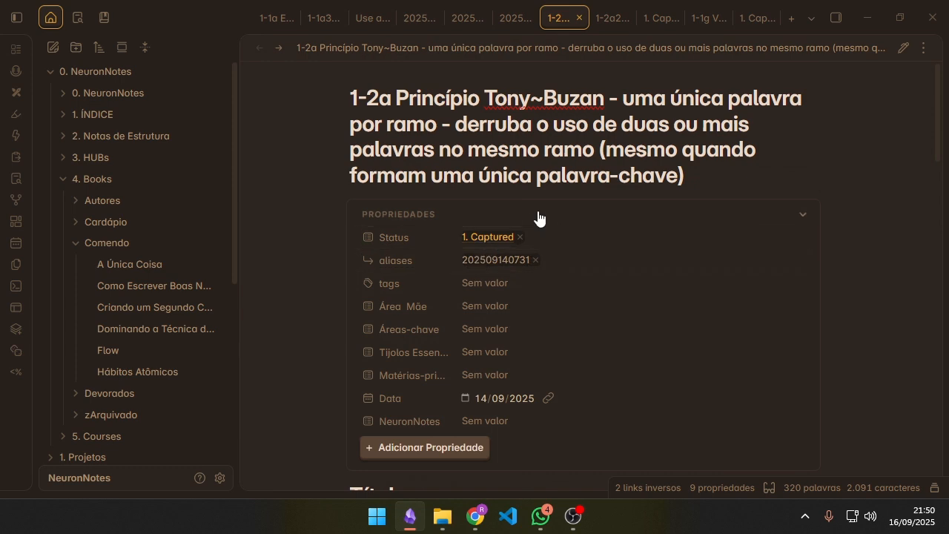
# Step: Review the passage from "O óbvio de uma palavra-chave" through the closing paragraph, highlighting it for reading and clearing the selection
pyautogui.scroll(-8, 681, 124)
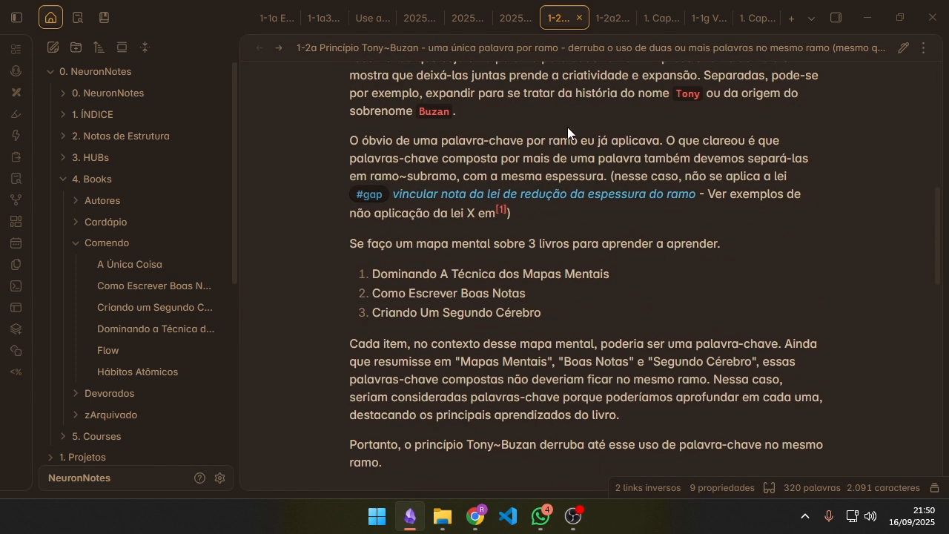
pyautogui.scroll(-1, 610, 209)
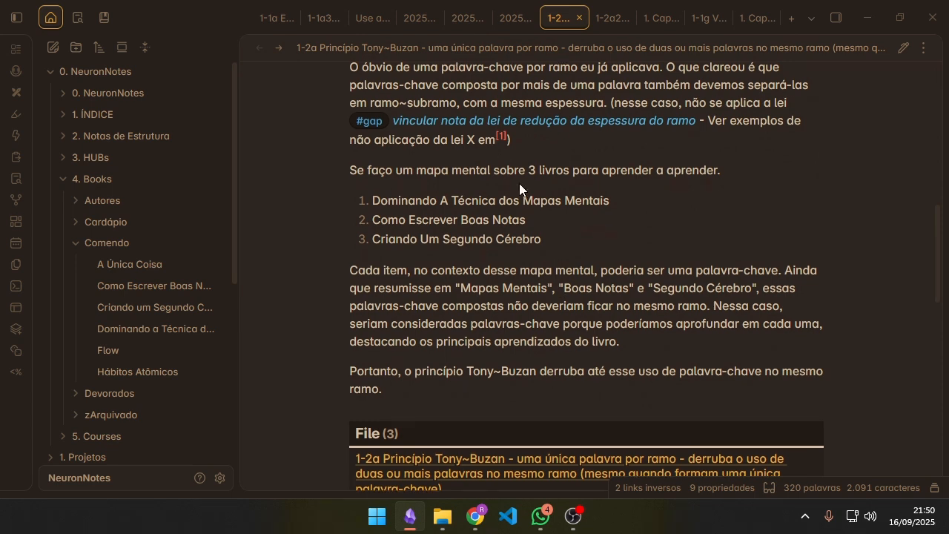
pyautogui.scroll(1, 520, 183)
pyautogui.moveTo(384, 140); pyautogui.dragTo(552, 442)
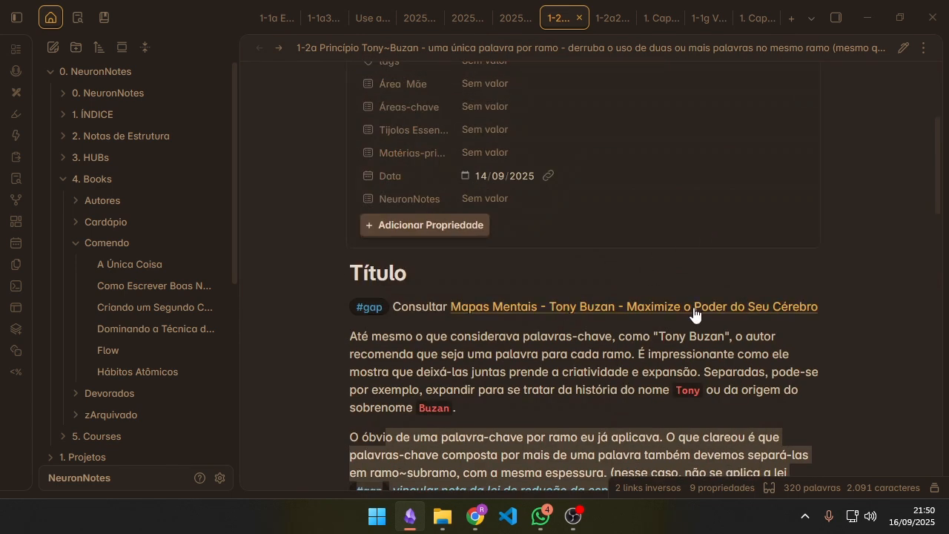
pyautogui.scroll(-4, 682, 306)
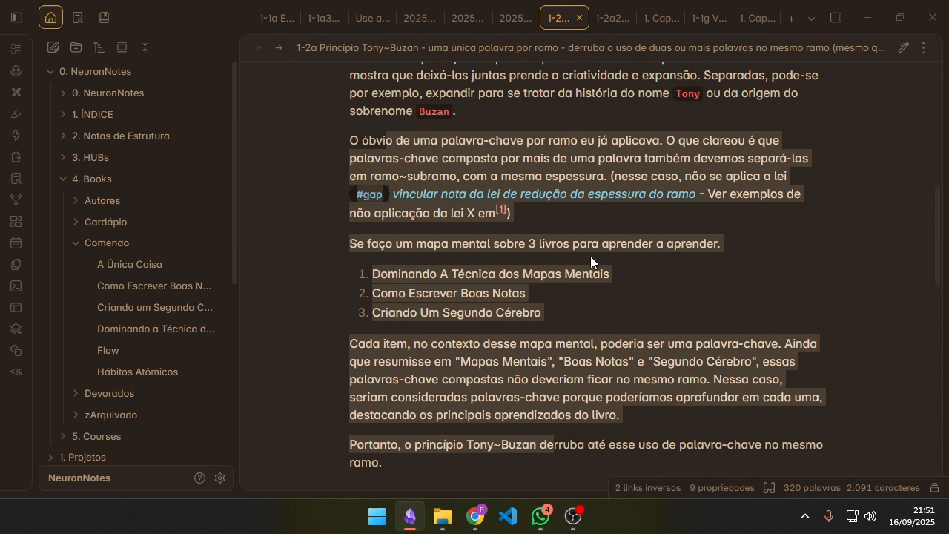
pyautogui.scroll(-1, 528, 281)
pyautogui.click(566, 247)
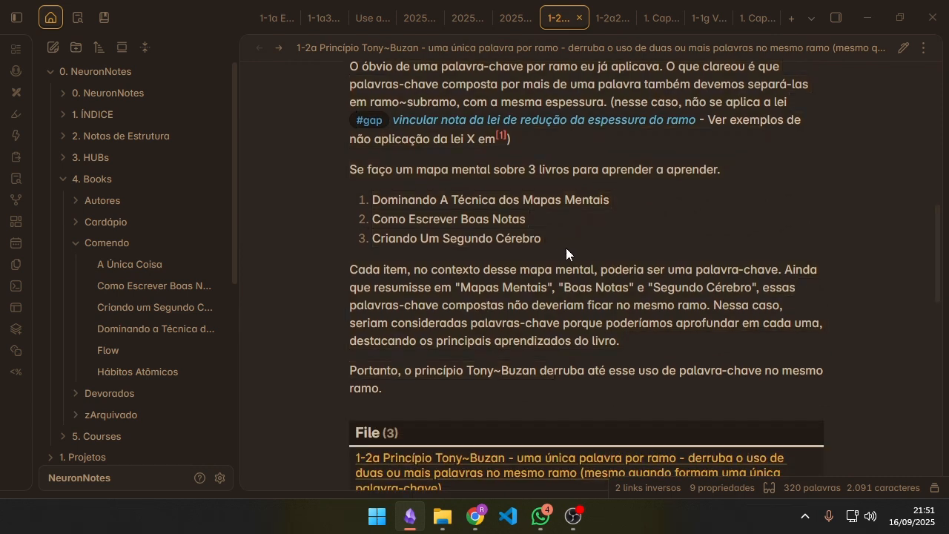
# Step: Recheck the note's body and replace its Status value 1. Captured with 4. Fleeting_revision
pyautogui.scroll(2, 661, 262)
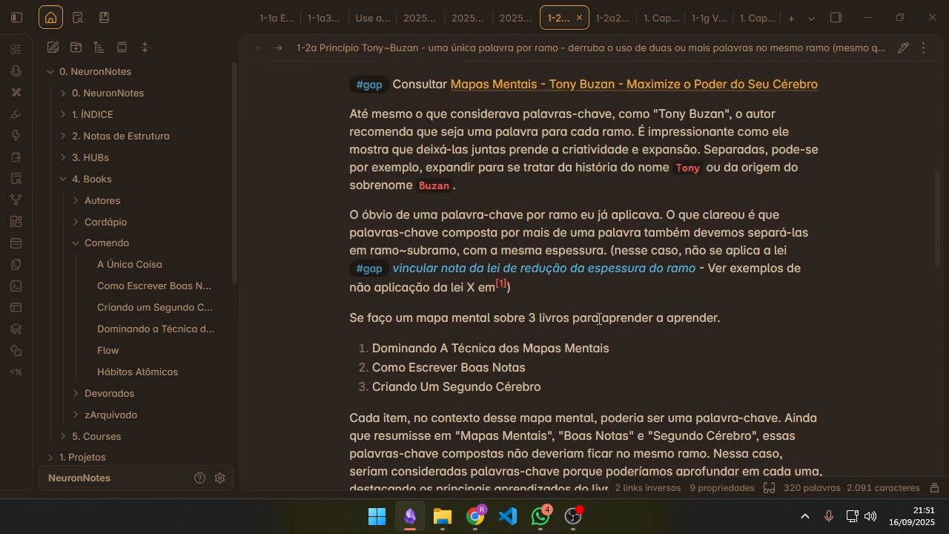
pyautogui.scroll(5, 599, 319)
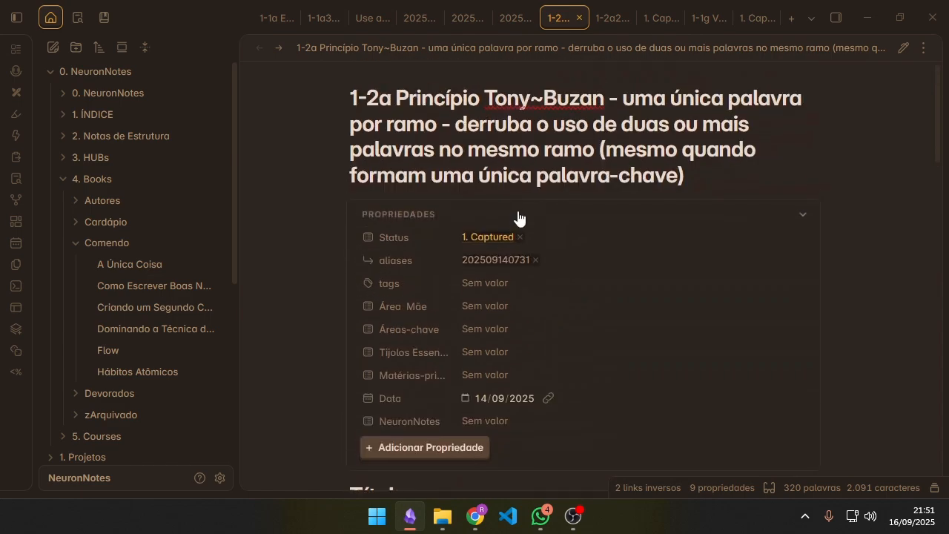
pyautogui.scroll(-6, 667, 222)
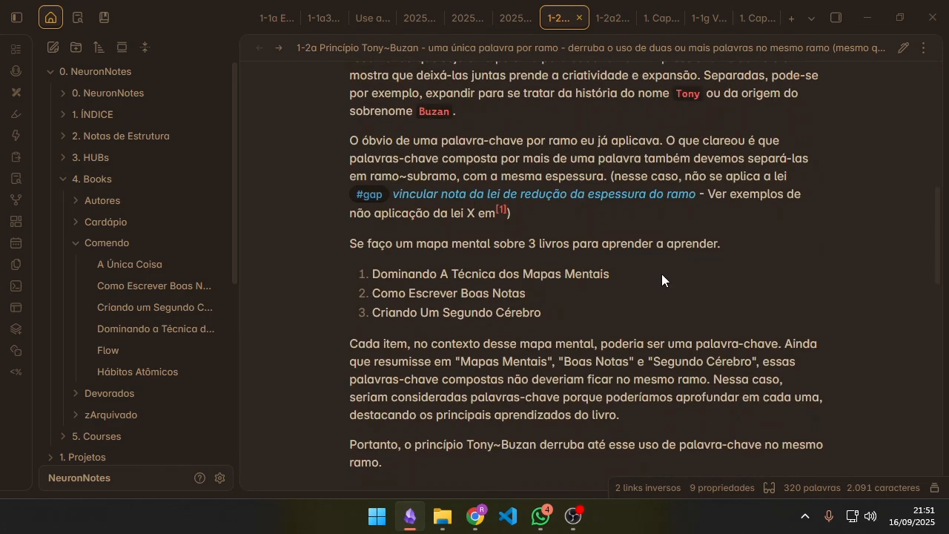
pyautogui.scroll(8, 662, 276)
pyautogui.scroll(-6, 652, 262)
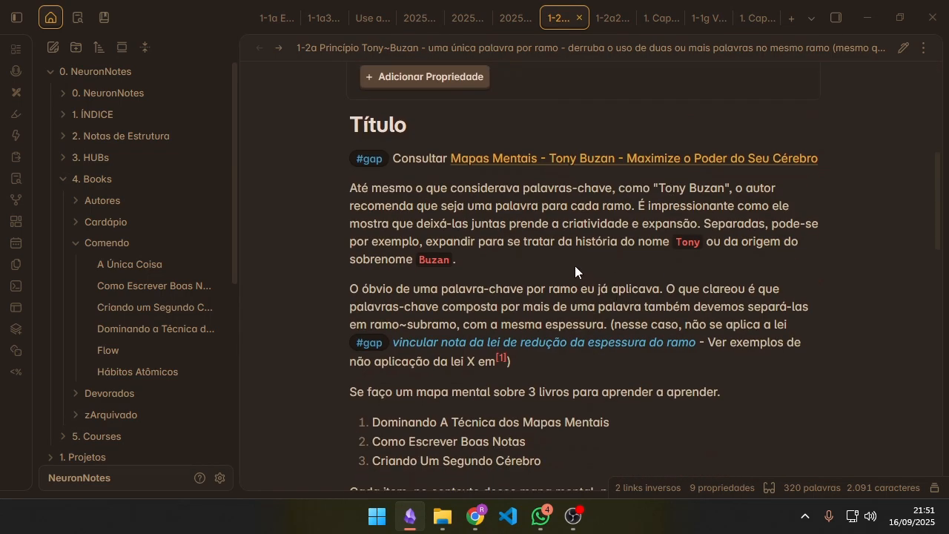
pyautogui.scroll(5, 575, 265)
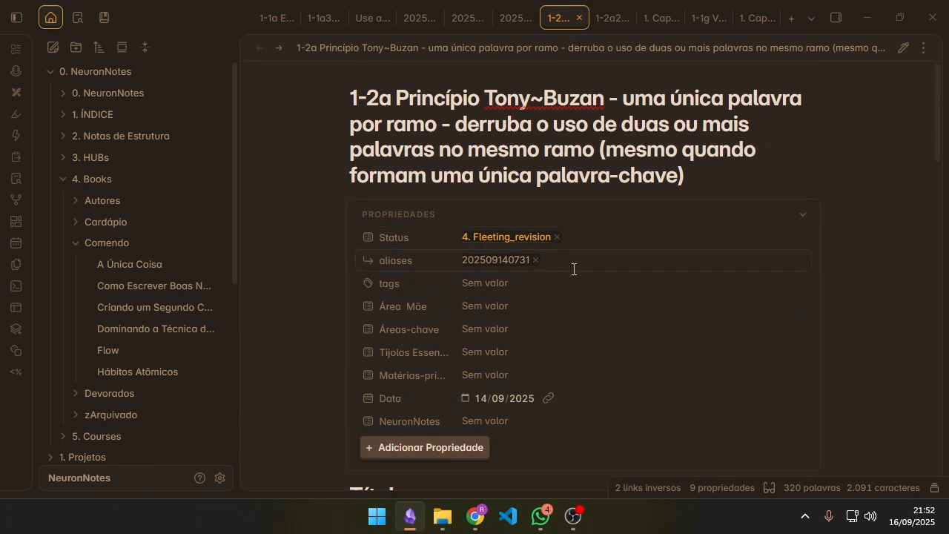
# Step: Compare the note's title, from "uma única palavra por ramo" onward, with the paragraphs and #gap items in its body
pyautogui.scroll(-4, 585, 266)
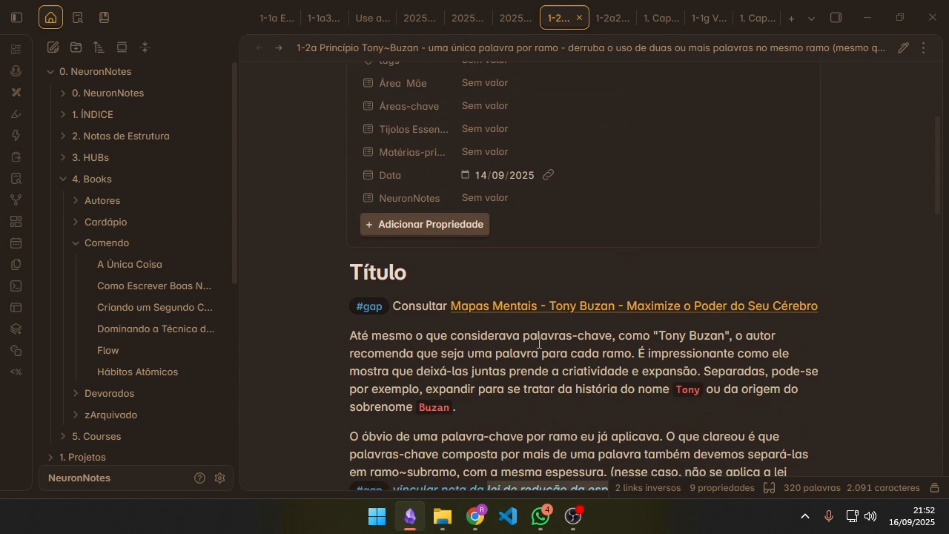
pyautogui.scroll(3, 549, 331)
pyautogui.scroll(1, 564, 319)
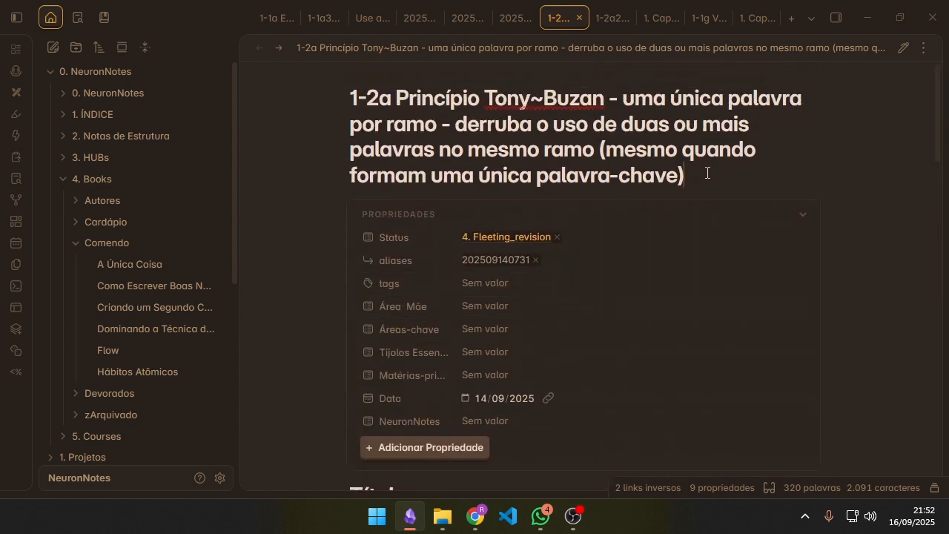
pyautogui.moveTo(715, 185); pyautogui.dragTo(623, 98)
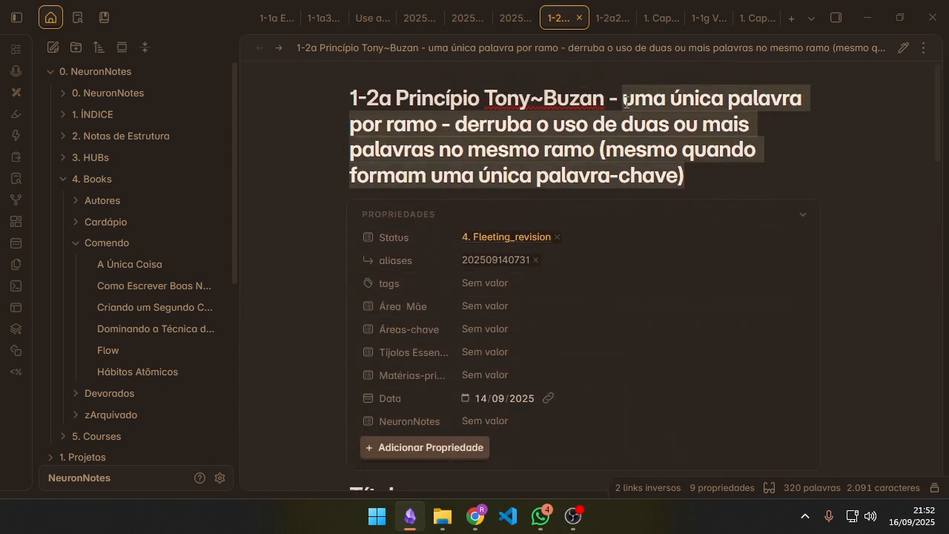
pyautogui.scroll(-1, 640, 118)
pyautogui.scroll(-6, 666, 231)
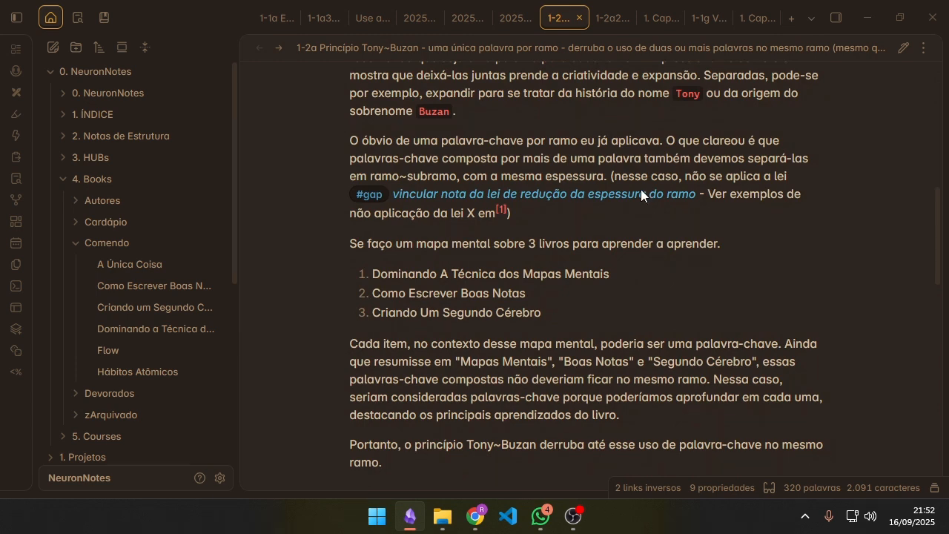
pyautogui.scroll(6, 627, 282)
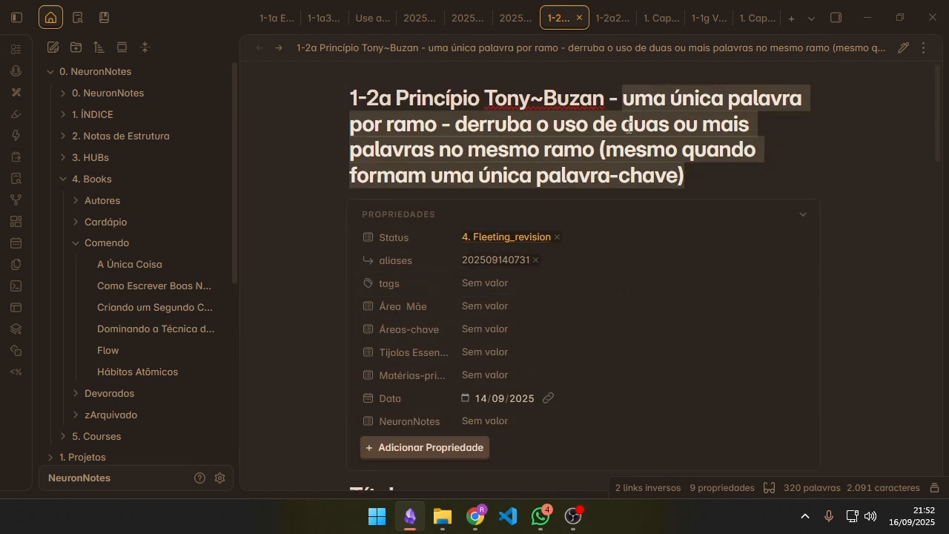
pyautogui.scroll(-6, 629, 126)
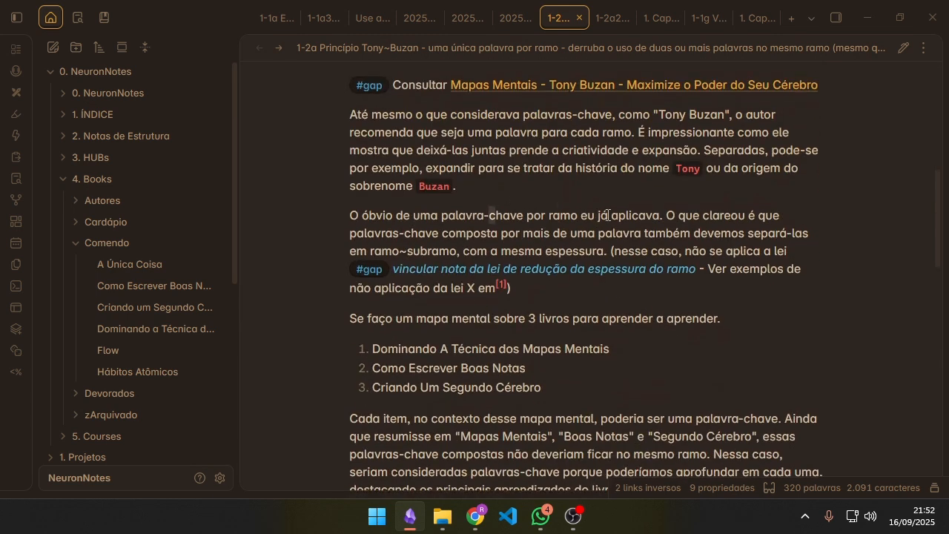
# Step: Replace the note's Status value 4. Fleeting_revision with 1. Captured and glance over the Título section
pyautogui.scroll(6, 563, 215)
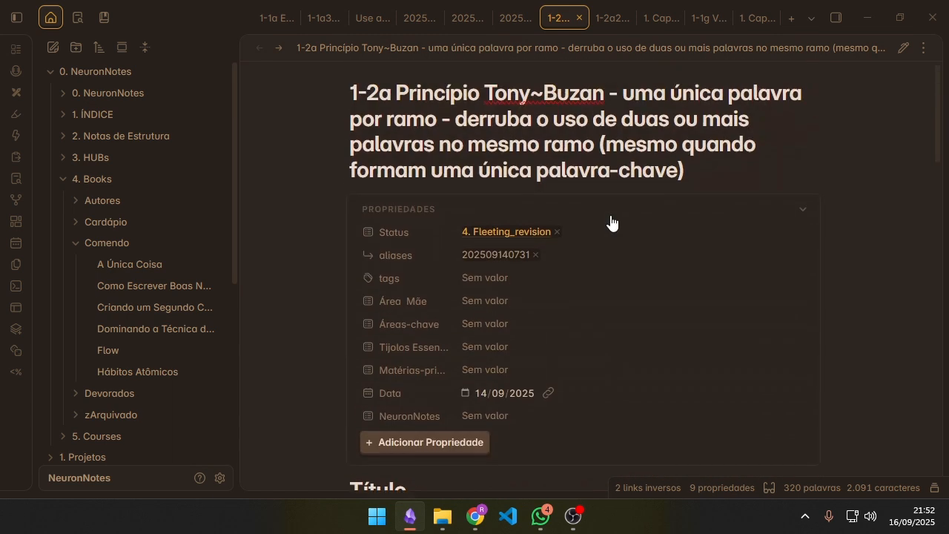
pyautogui.click(557, 238)
pyautogui.click(557, 235)
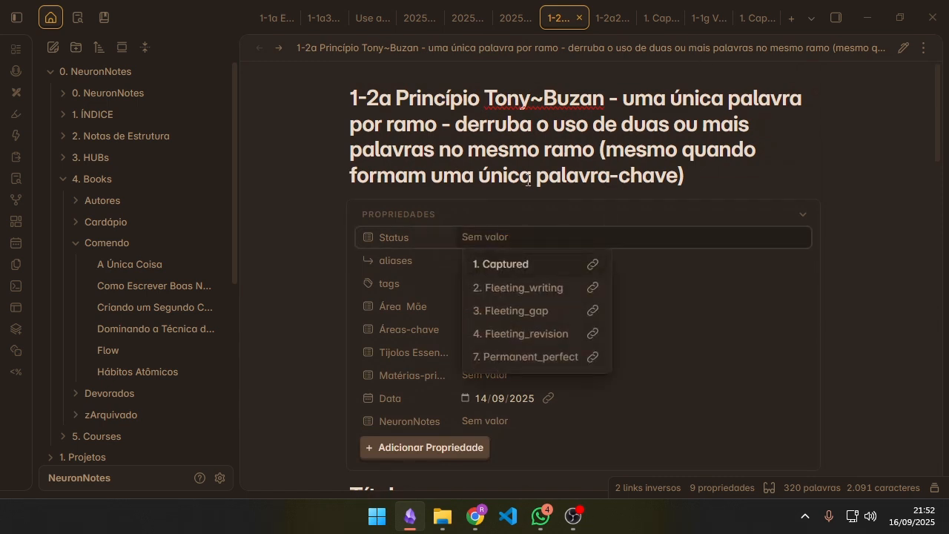
pyautogui.click(537, 265)
pyautogui.scroll(-3, 597, 286)
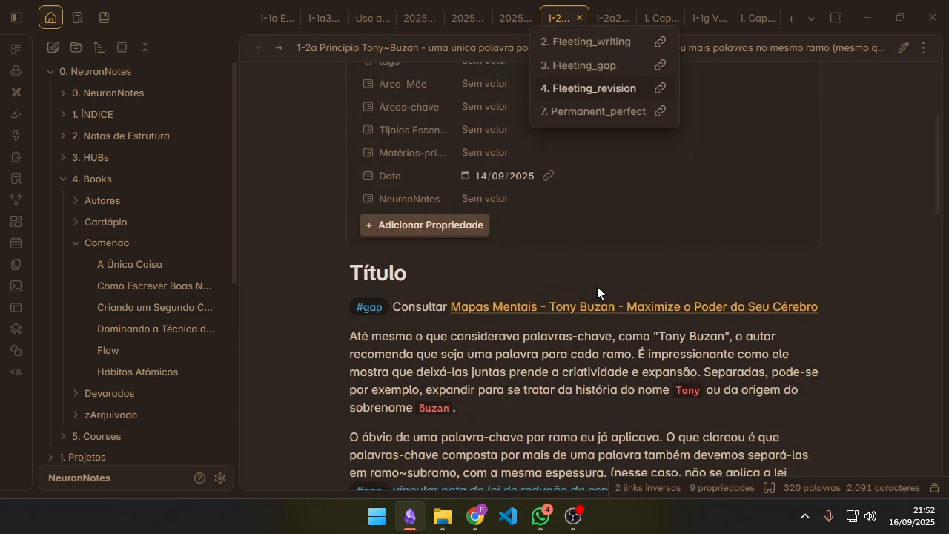
pyautogui.scroll(3, 652, 293)
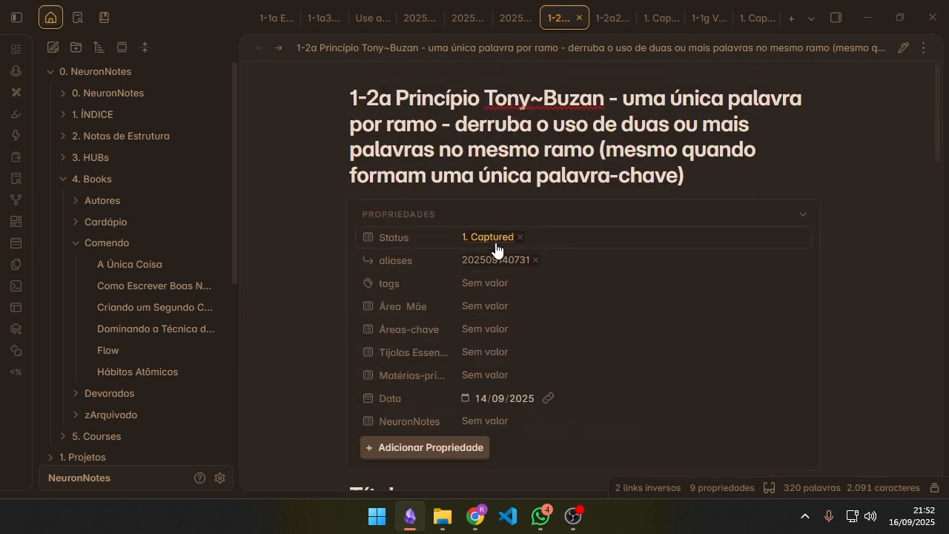
# Step: Clear the 1. Captured value and set the note's Status to 4. Fleeting_revision
pyautogui.click(521, 237)
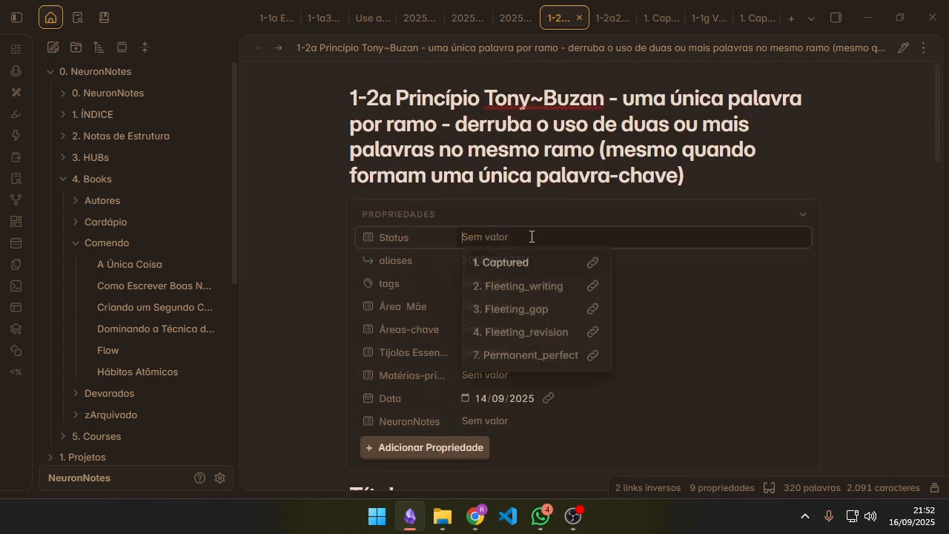
pyautogui.scroll(-4, 557, 306)
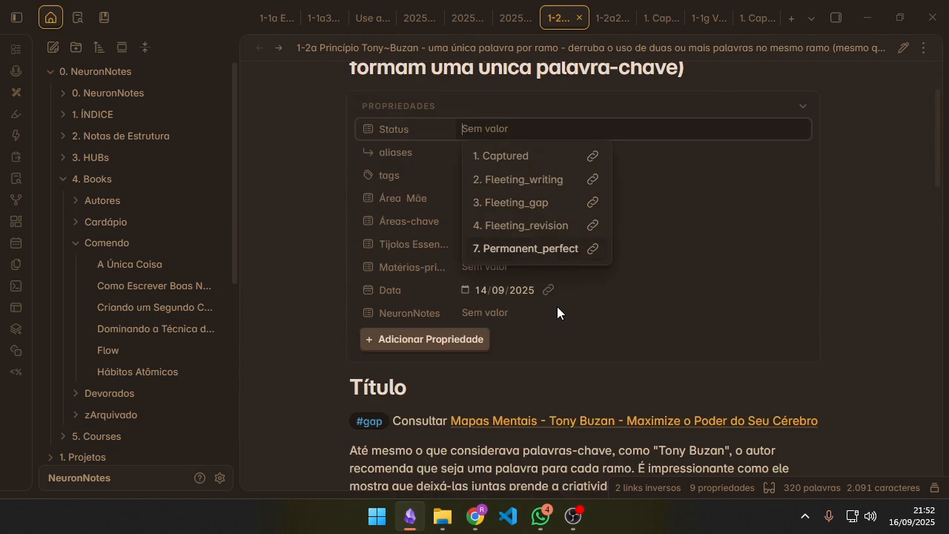
pyautogui.scroll(4, 554, 291)
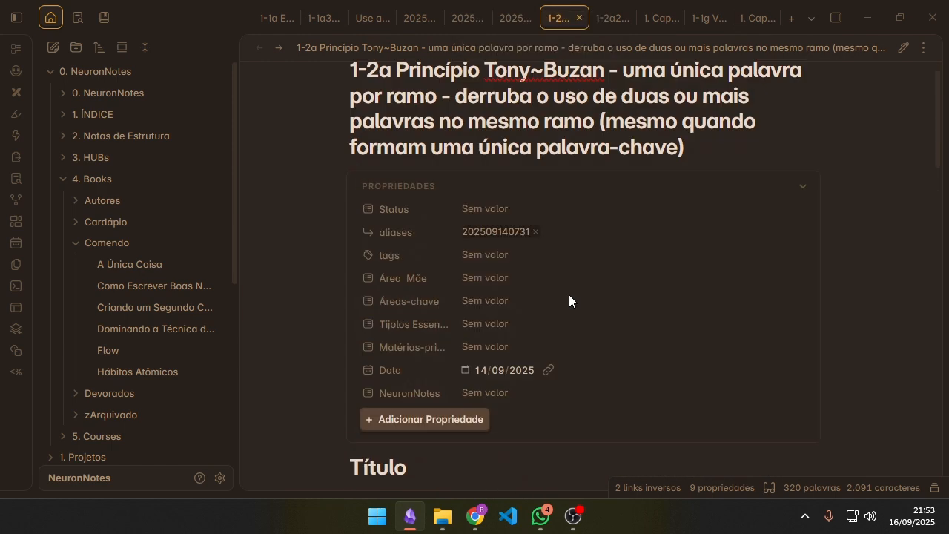
pyautogui.click(499, 236)
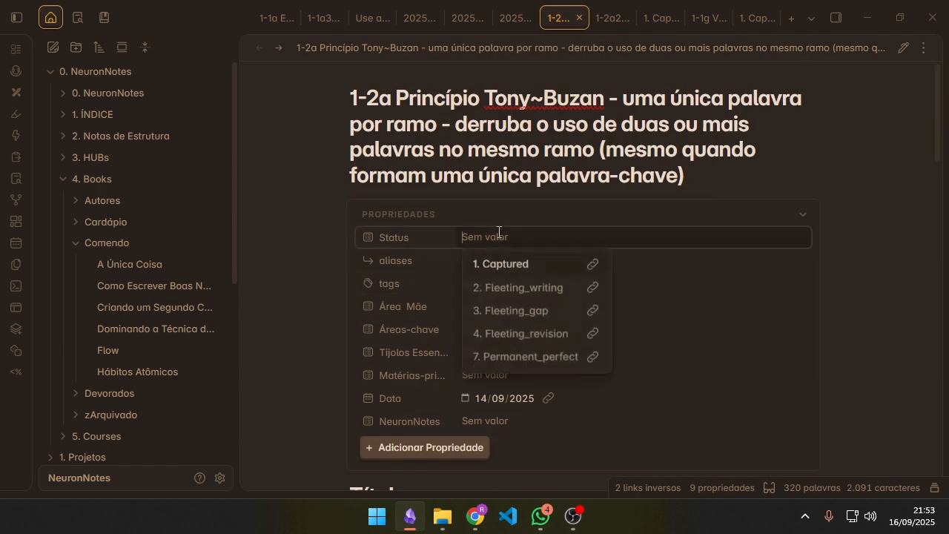
pyautogui.click(555, 333)
# Step: Review the note's title, #gap items, three-book list and closing paragraphs as a revision pass
pyautogui.scroll(-2, 576, 405)
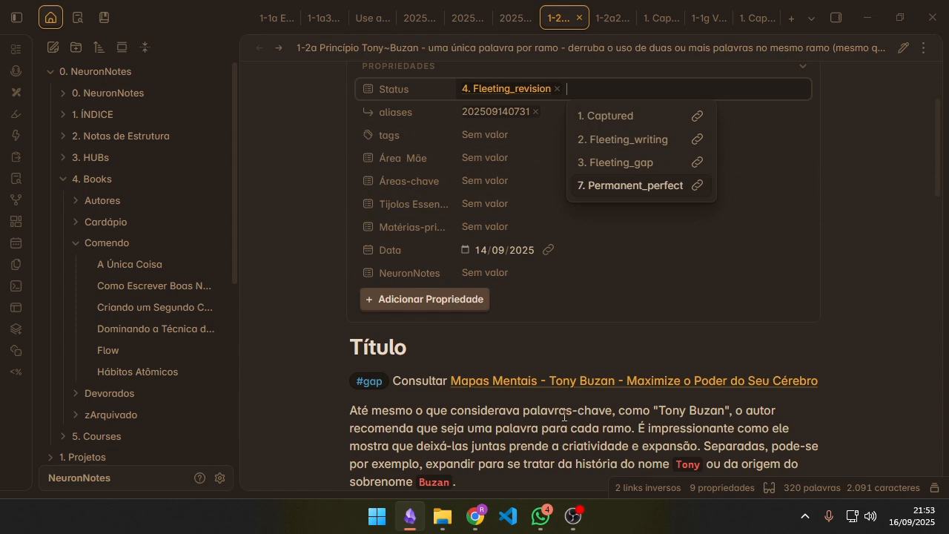
pyautogui.scroll(-2, 564, 415)
pyautogui.scroll(4, 581, 296)
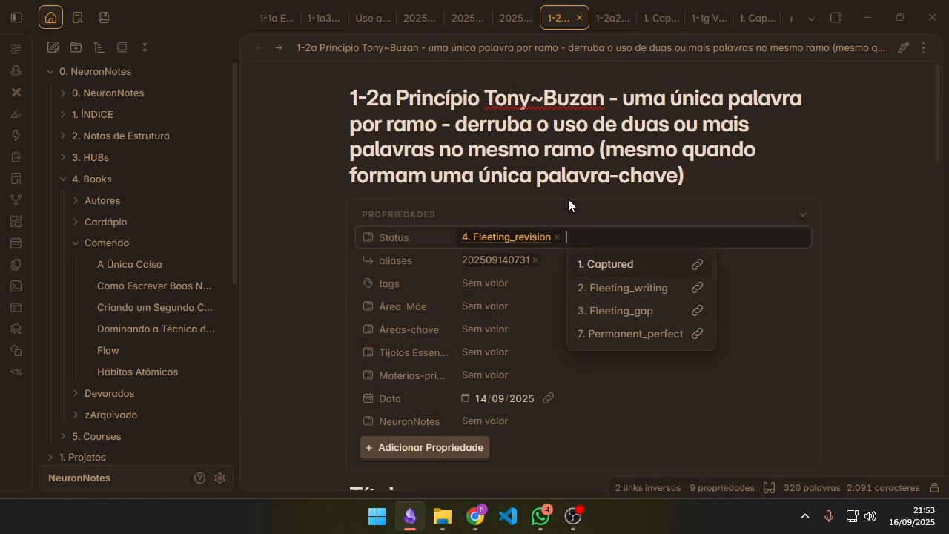
pyautogui.scroll(-7, 593, 296)
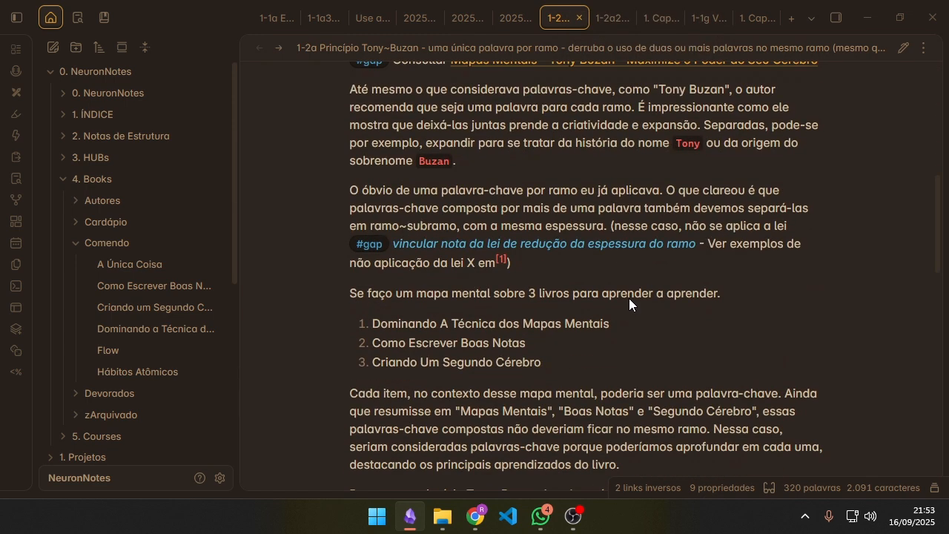
pyautogui.scroll(-1, 629, 299)
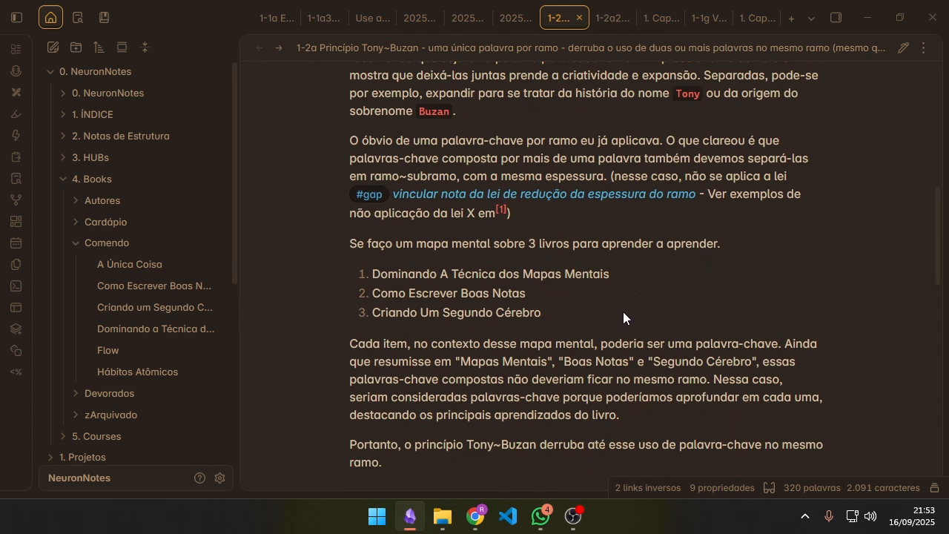
pyautogui.scroll(4, 623, 313)
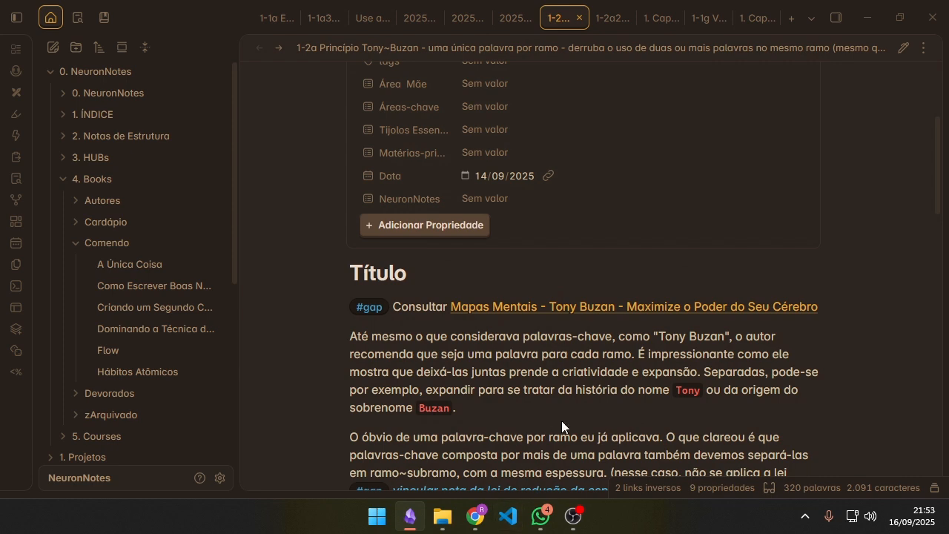
pyautogui.scroll(3, 586, 393)
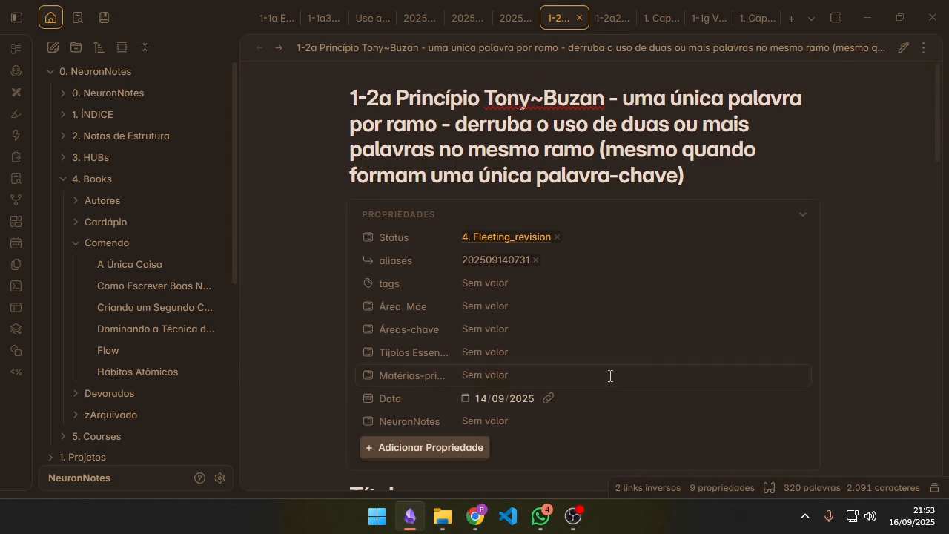
# Step: Remove 4. Fleeting_revision from the note's Status and set it back to 1. Captured
pyautogui.click(588, 237)
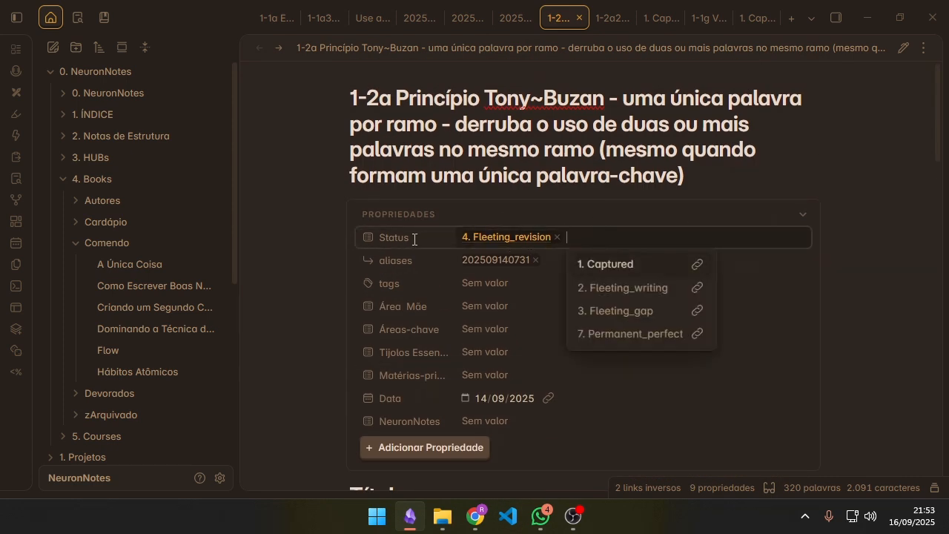
pyautogui.click(557, 237)
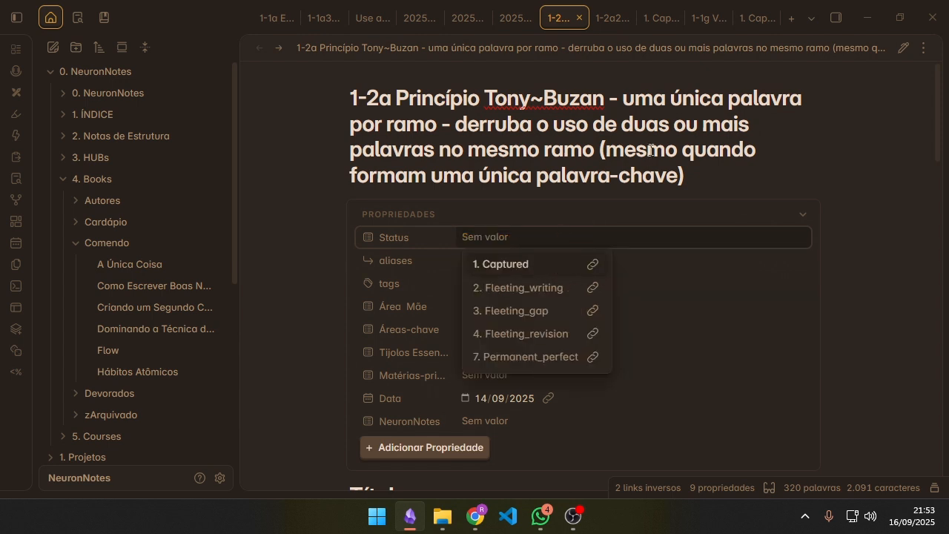
pyautogui.click(504, 272)
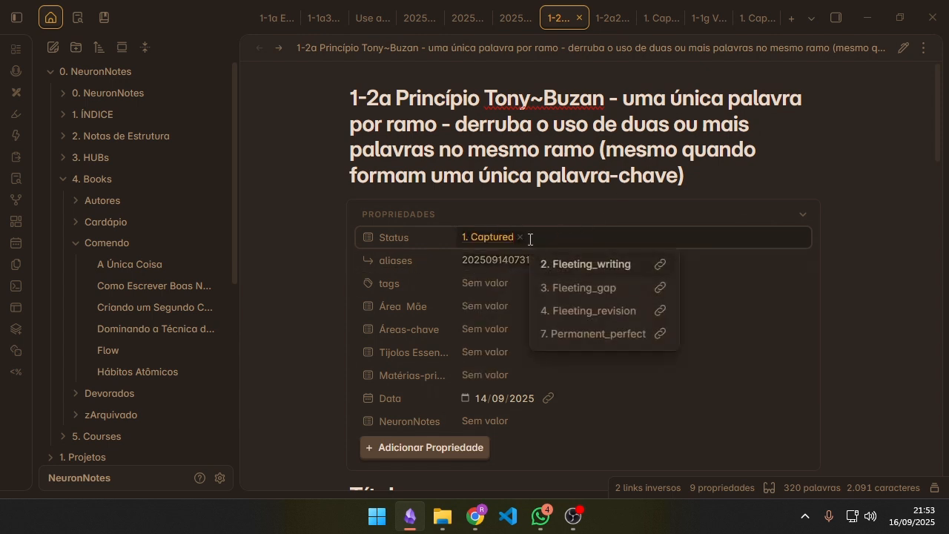
# Step: Add 4. Fleeting_revision to the note's Status, remove 1. Captured from it, and look over the body text
pyautogui.scroll(-2, 616, 253)
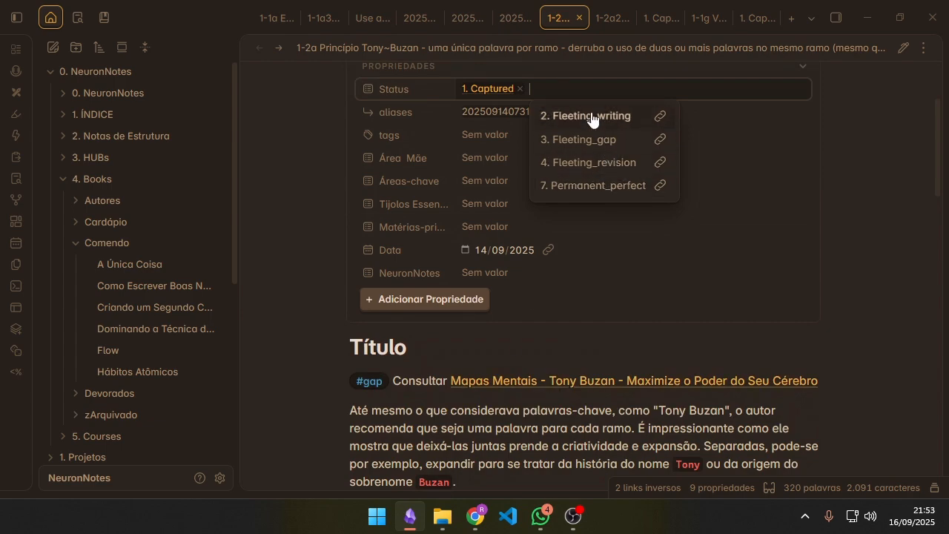
pyautogui.click(598, 164)
pyautogui.scroll(2, 598, 157)
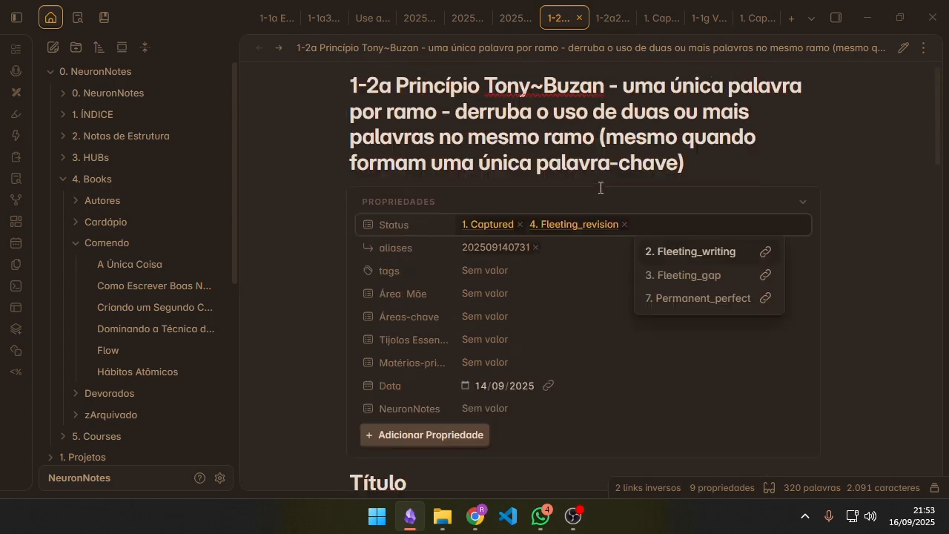
pyautogui.click(519, 238)
pyautogui.scroll(-9, 544, 278)
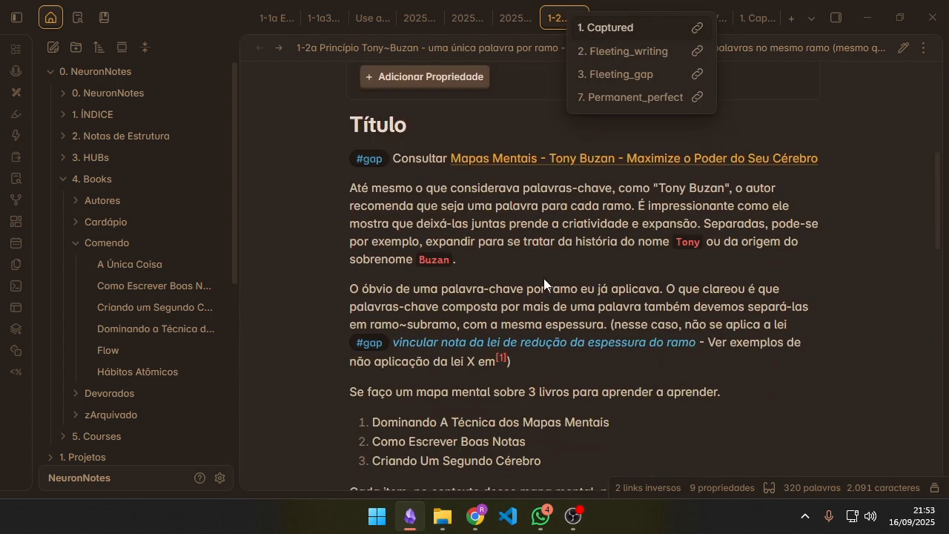